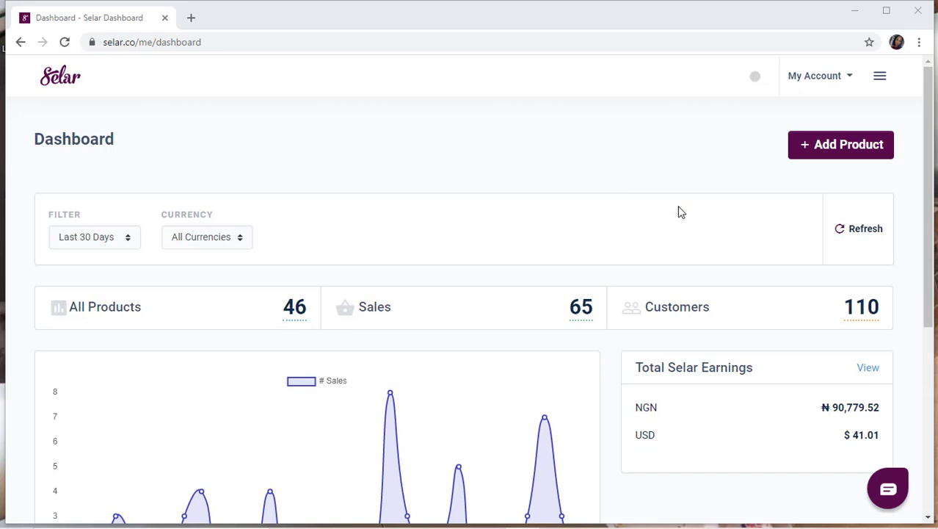
Step: Start adding a new product and choose Physical Product as its type
click(885, 89)
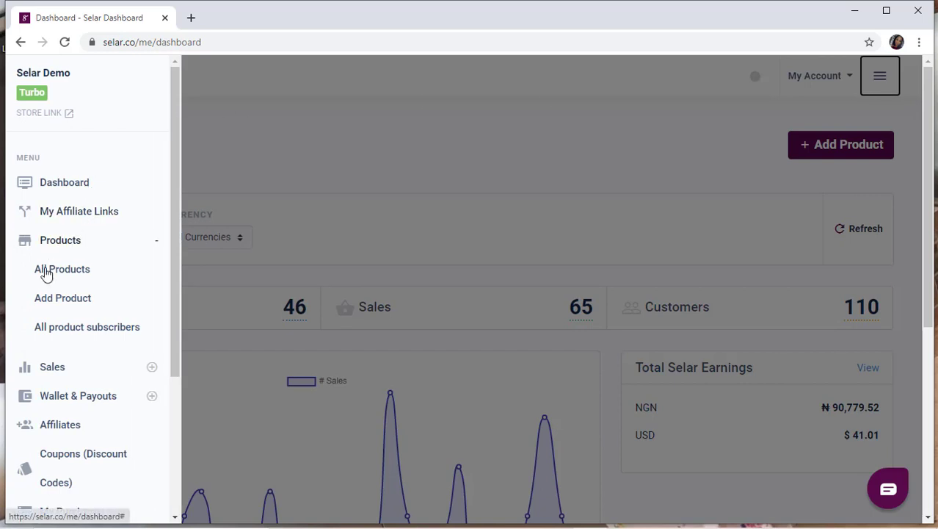
click(53, 302)
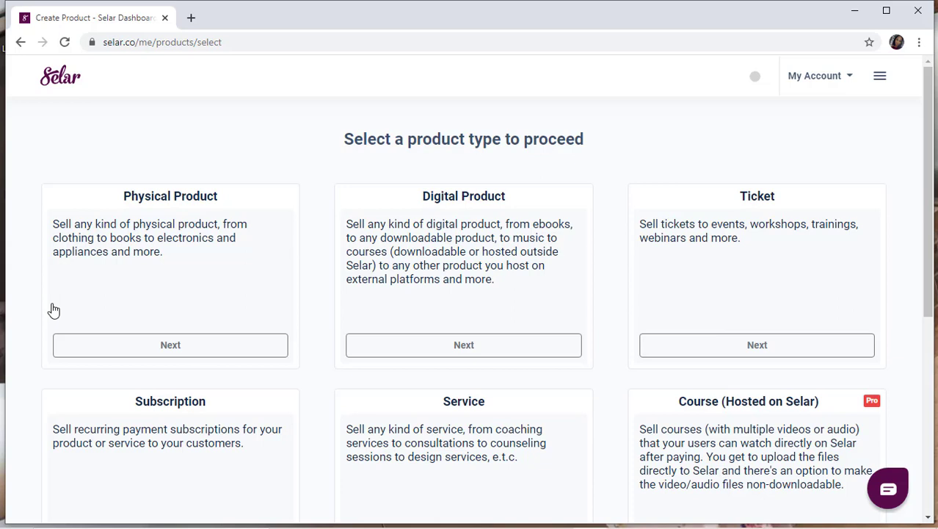
click(135, 360)
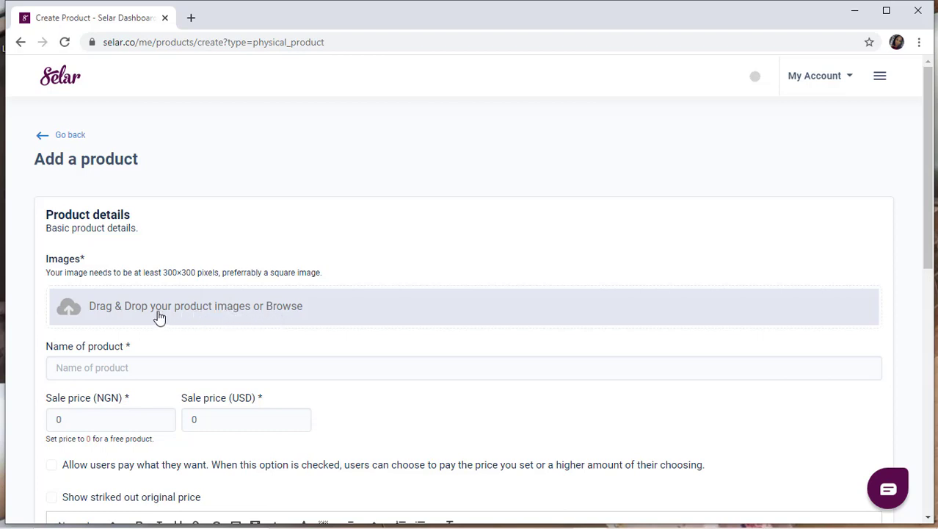
Step: Upload selar-logo-small.png from the Downloads folder as the product image
click(281, 309)
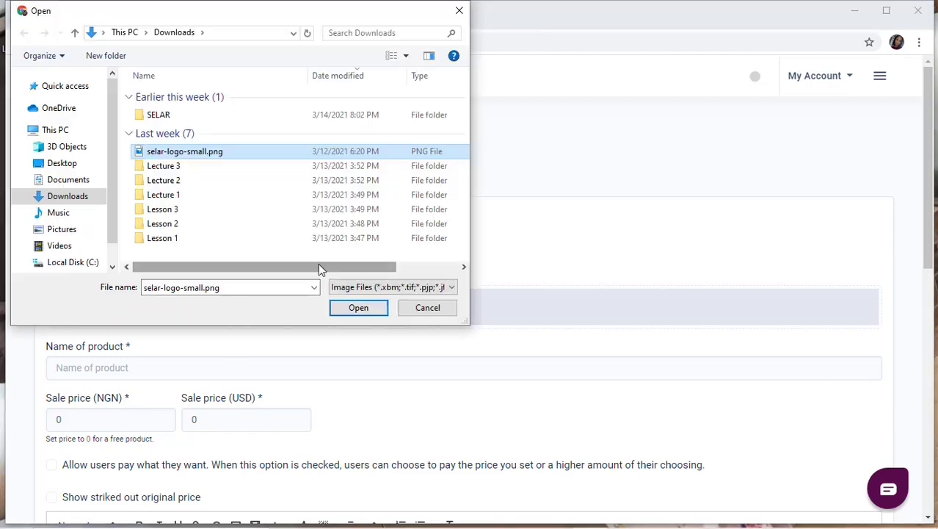
click(354, 307)
Step: Name the product "physical product" and set its sale prices to 2500 NGN and 5 USD
scroll(505, 258, down, 2)
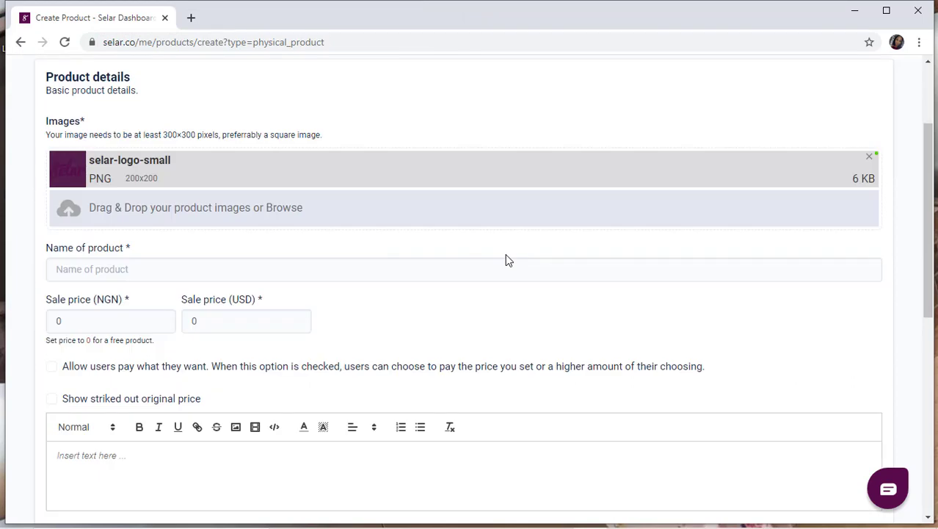
click(113, 273)
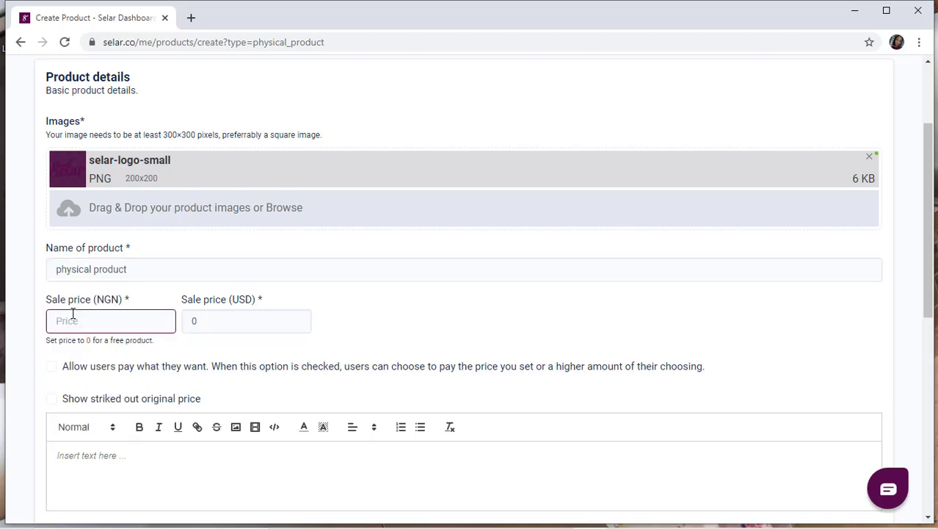
text(2500)
click(241, 317)
key(BackSpace)
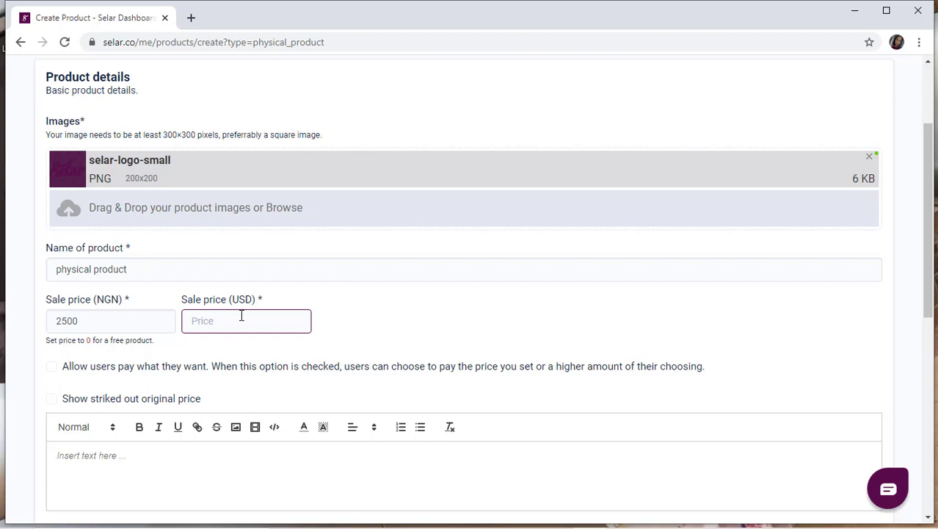
text(5)
click(344, 325)
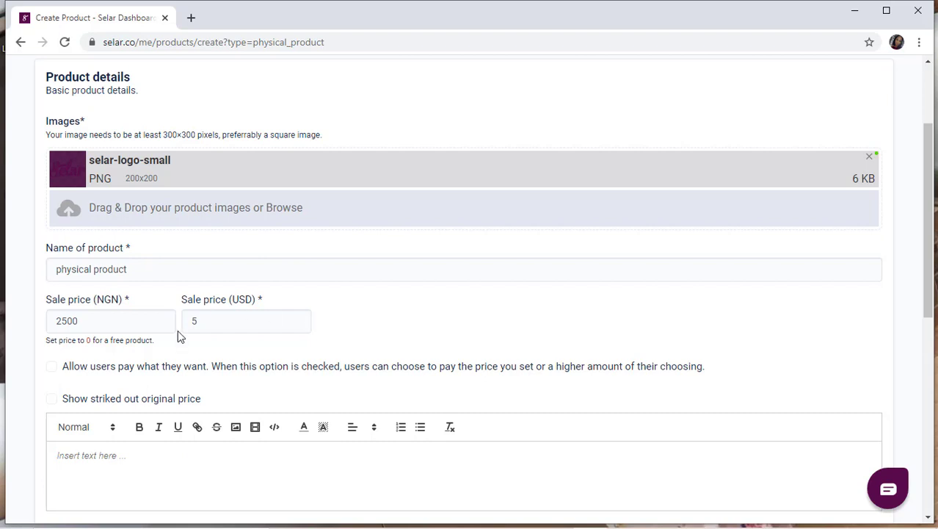
Step: Turn on the struck-out original price option, then turn it off again
click(54, 403)
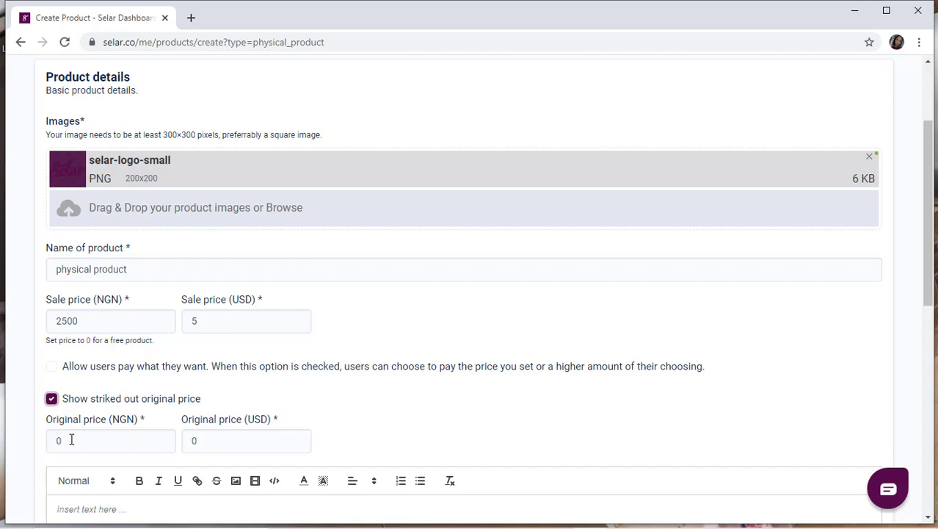
click(52, 399)
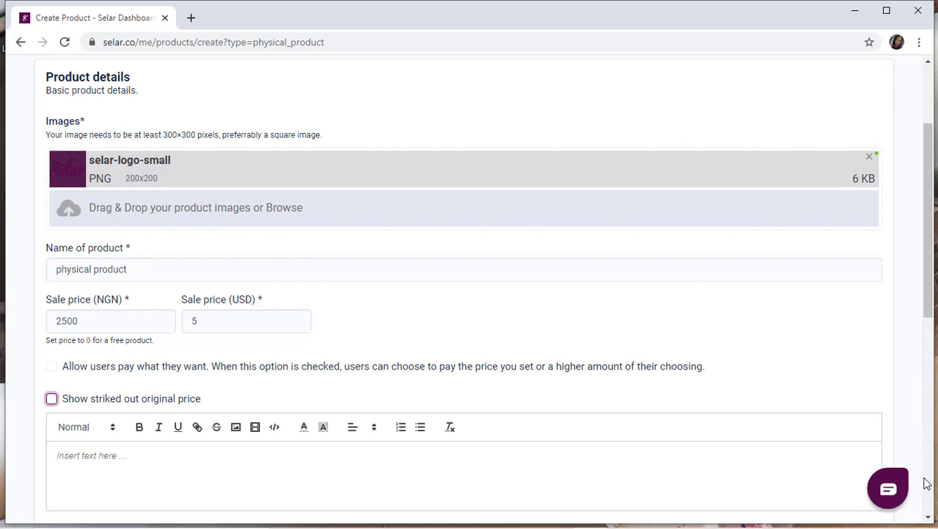
Step: Write the product description with "test product" as a Heading 3 and "please check it out" as normal text below it
scroll(624, 250, down, 2)
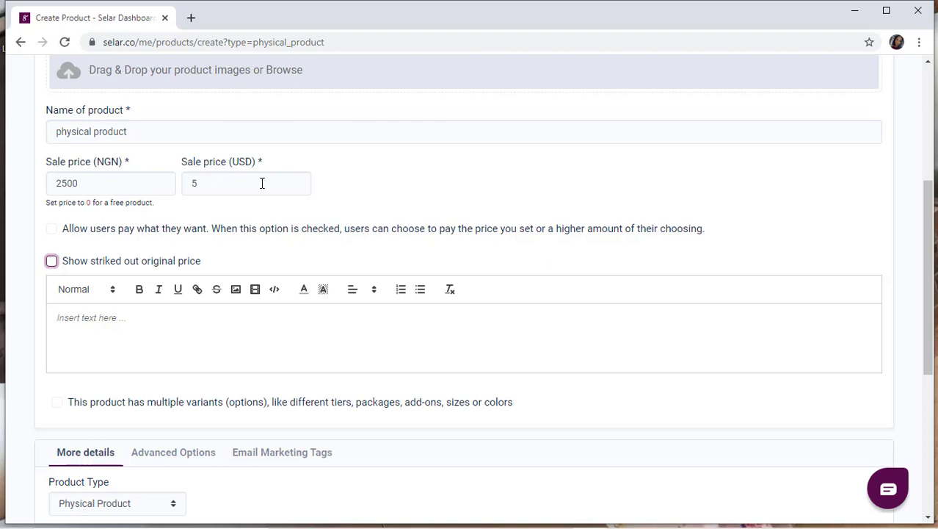
click(108, 293)
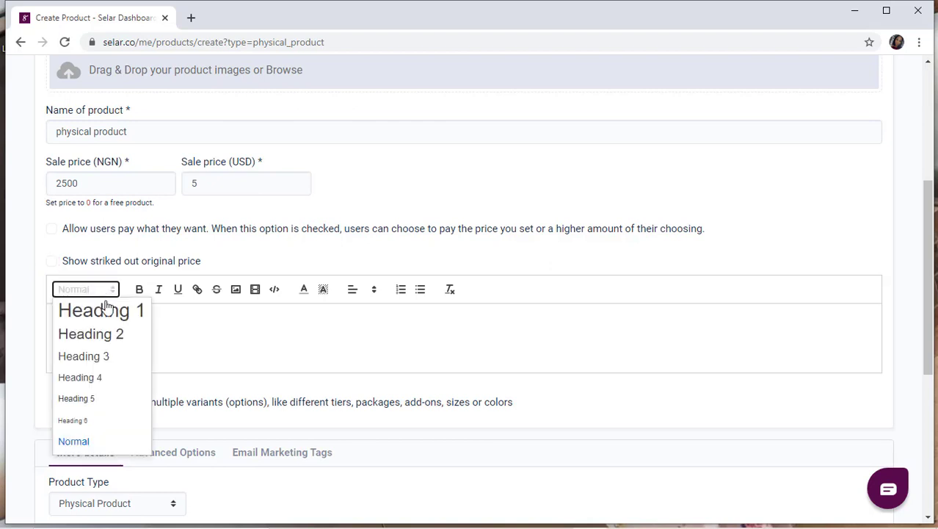
click(107, 315)
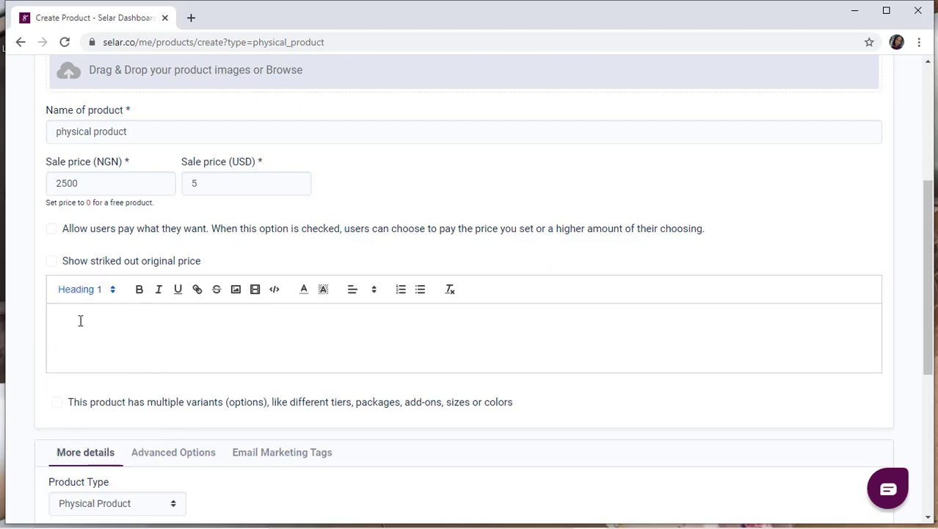
text(test product)
click(88, 290)
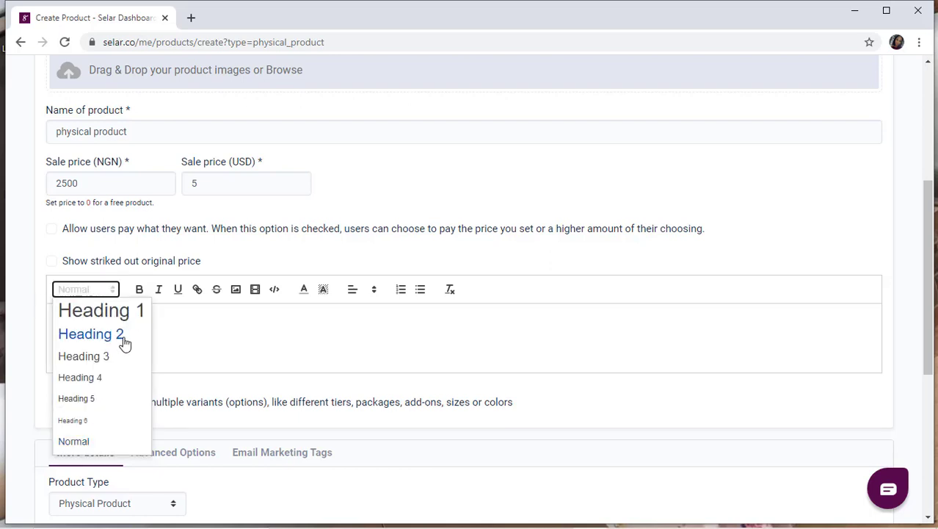
click(113, 357)
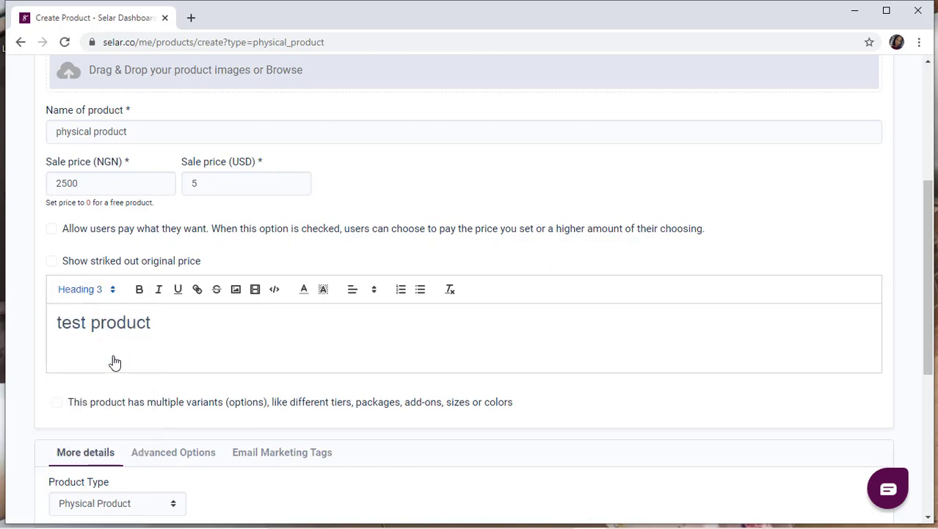
text(please check it out)
key(Return)
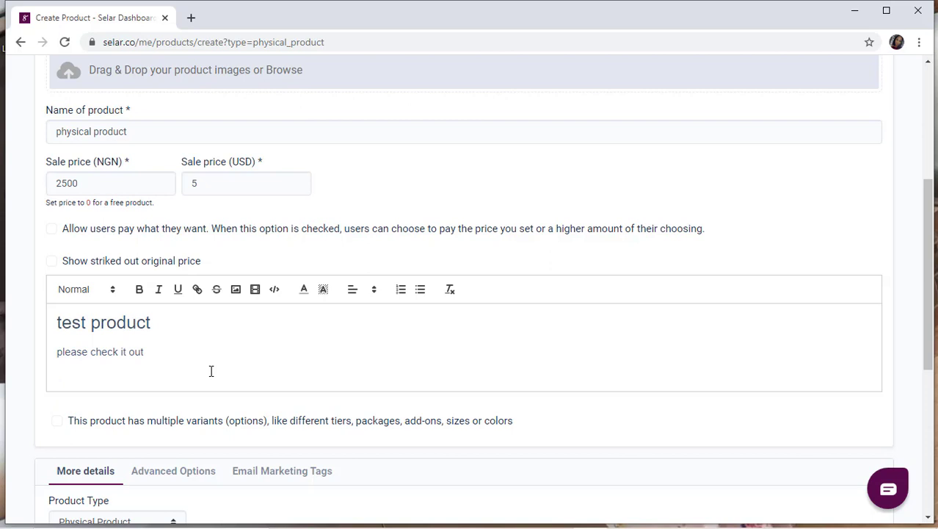
click(256, 296)
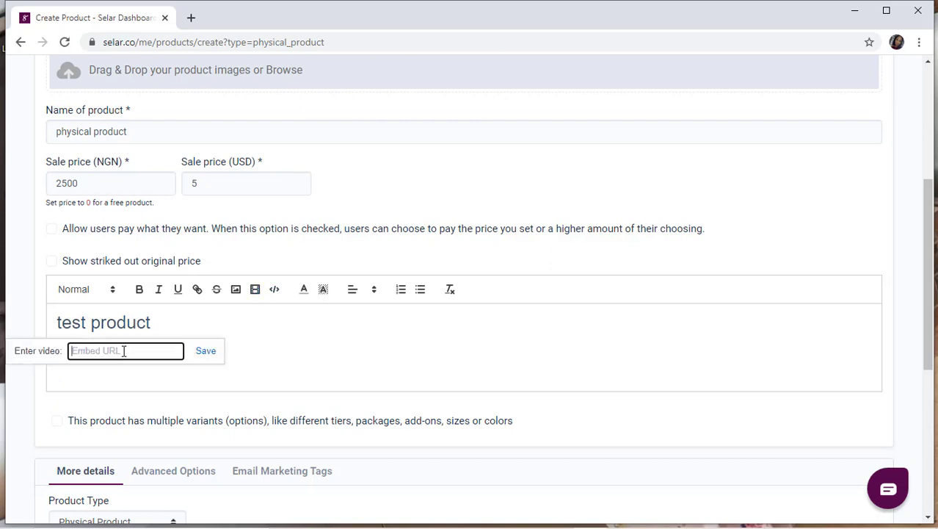
text(https://youtu.be/ELdbhOplqnk)
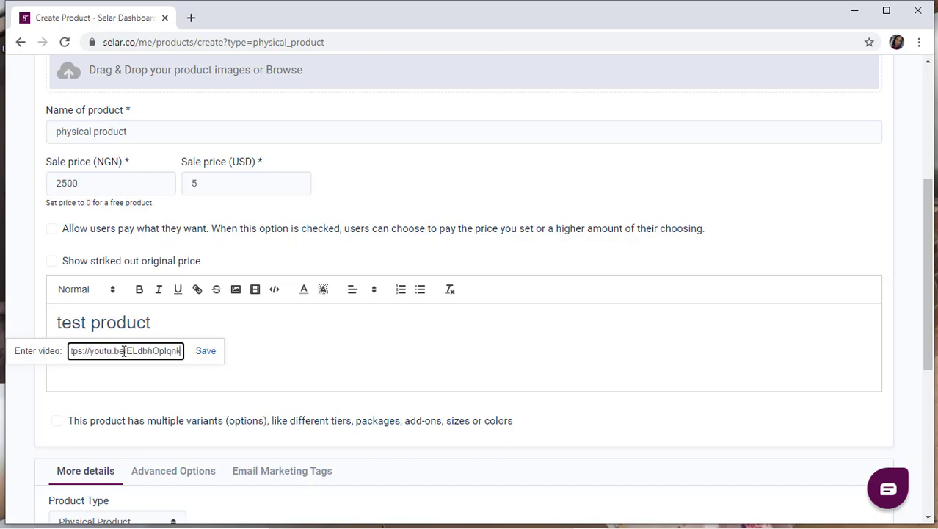
click(200, 360)
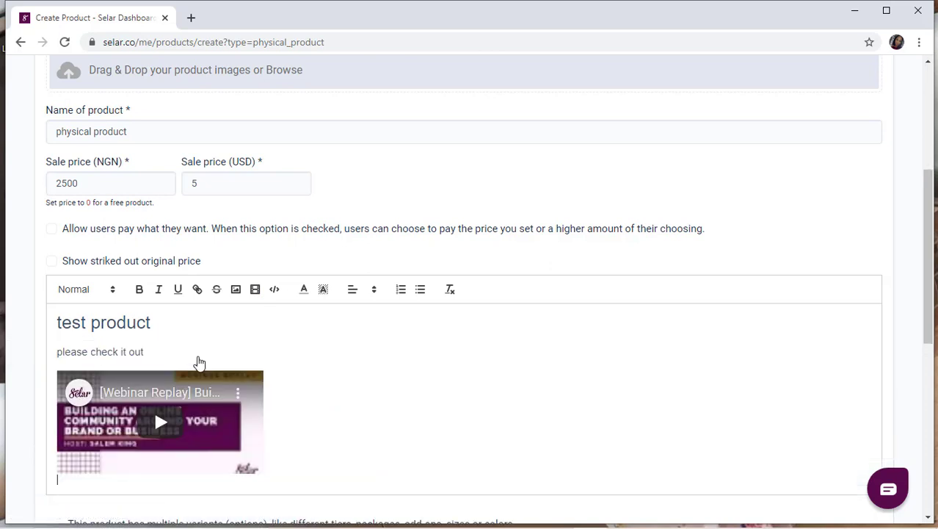
key(Return)
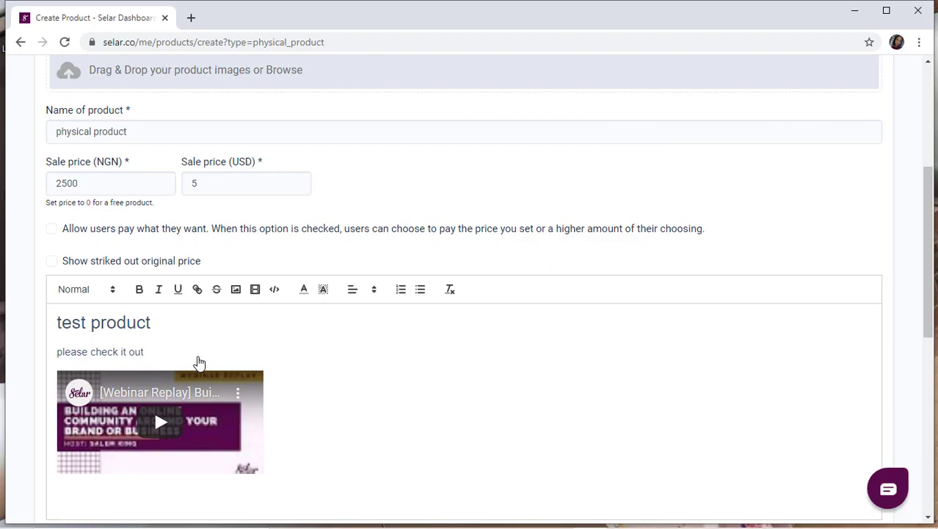
Step: Enable multiple variants for the product and add a first variant
scroll(661, 323, down, 3)
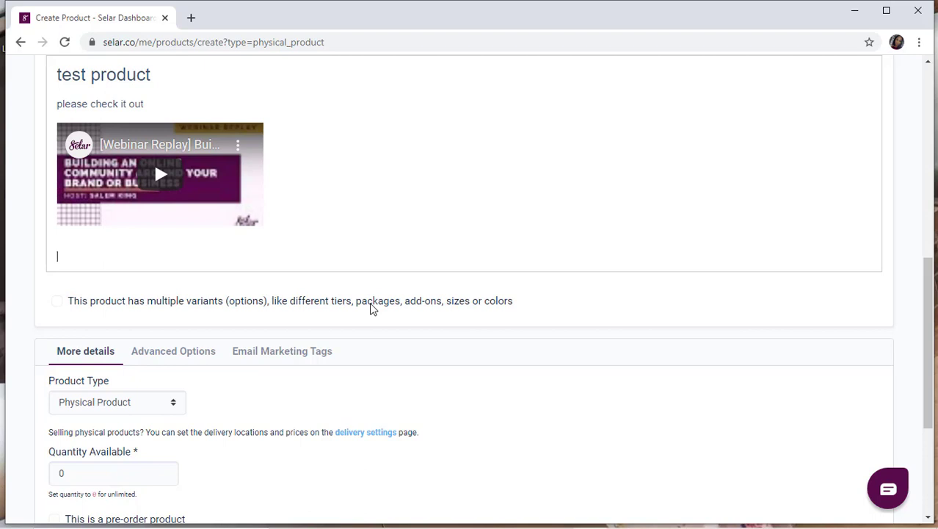
click(59, 304)
click(56, 300)
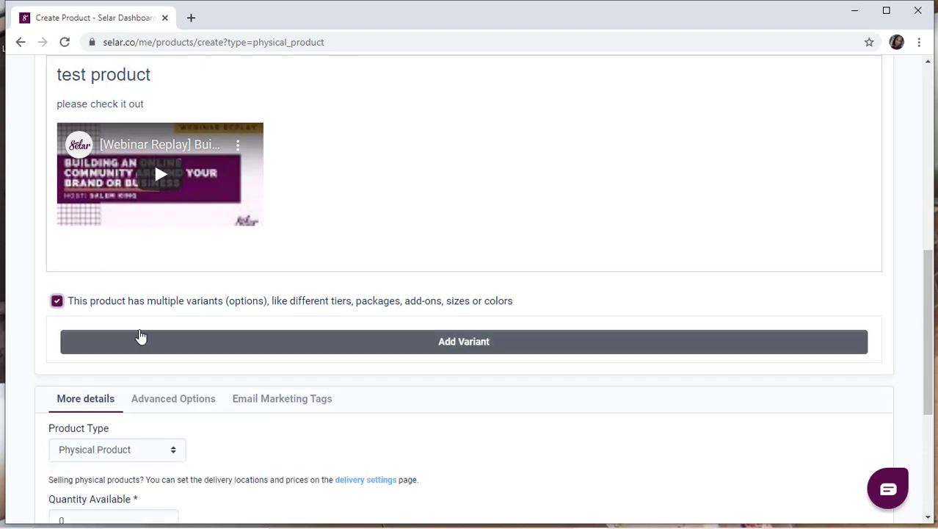
click(353, 347)
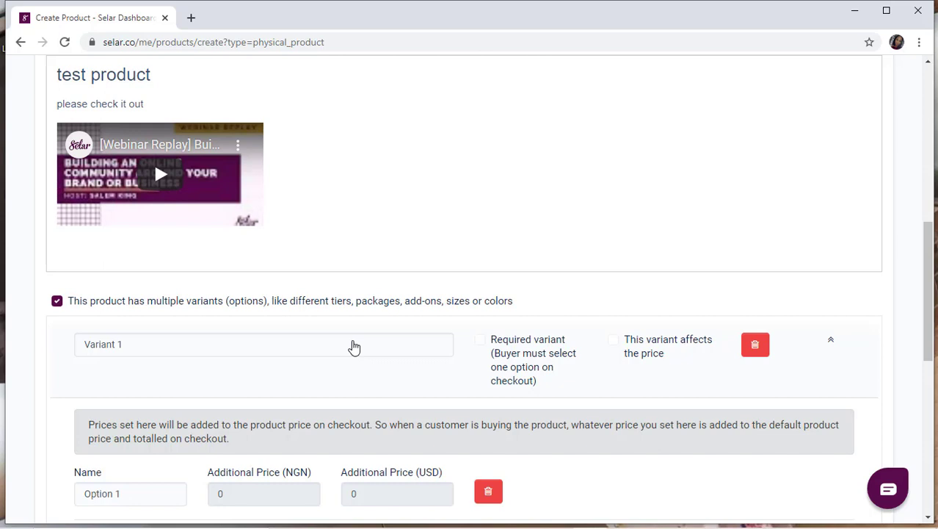
Step: Name the variant COLORS, make it required at checkout and let it affect the price
triple_click(114, 345)
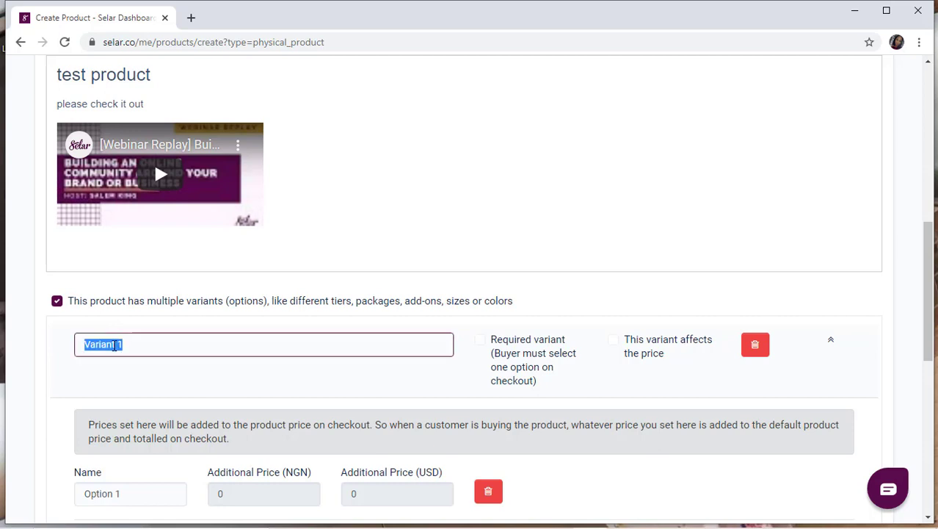
key(Tab)
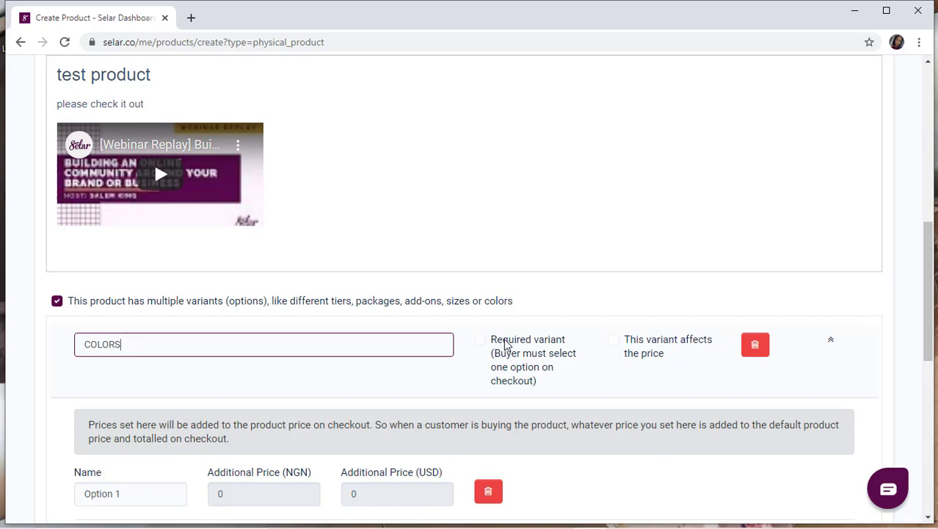
click(481, 340)
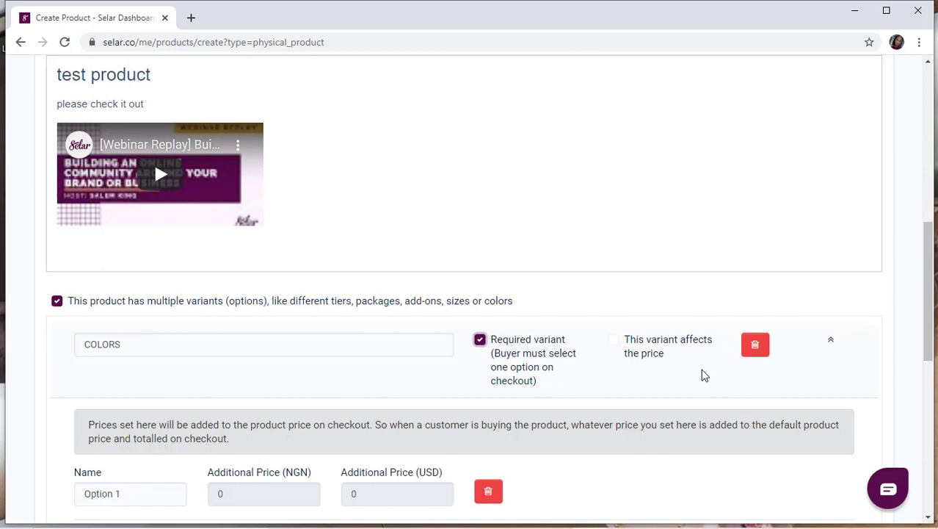
click(614, 341)
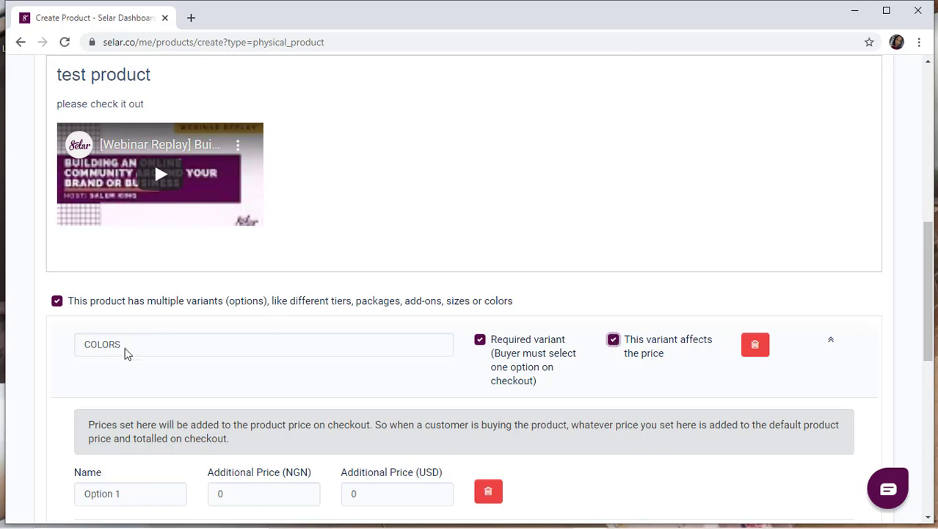
Step: Name the first COLORS option WHITE and set its additional prices to 500 NGN and 1 USD
triple_click(103, 495)
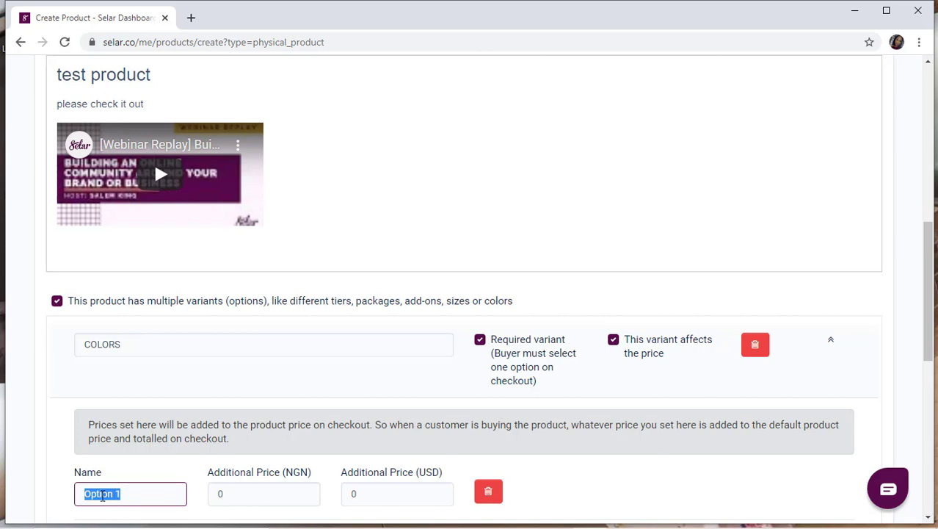
text(WHITE)
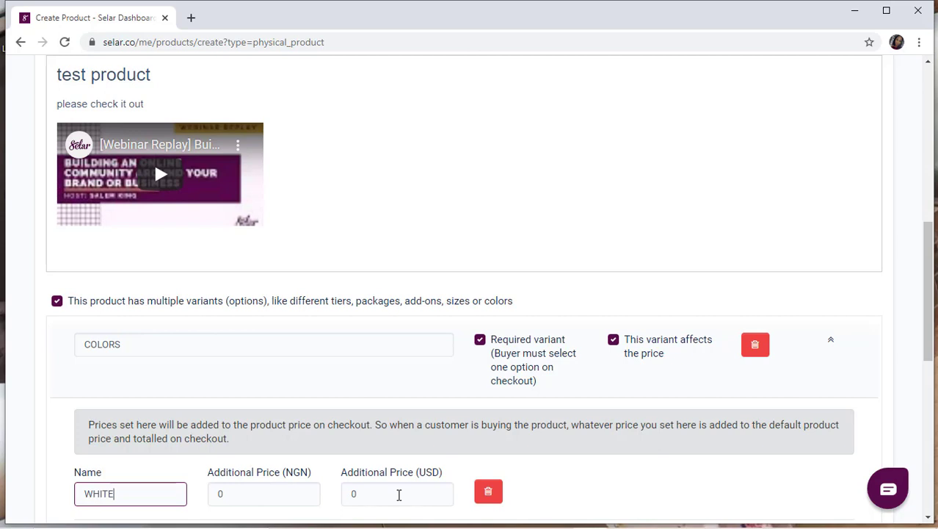
scroll(921, 222, up, 5)
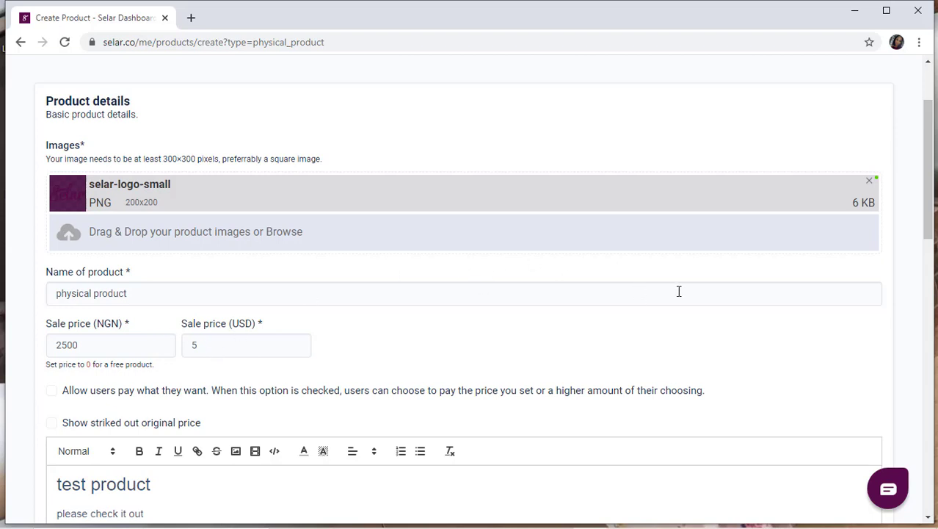
click(934, 367)
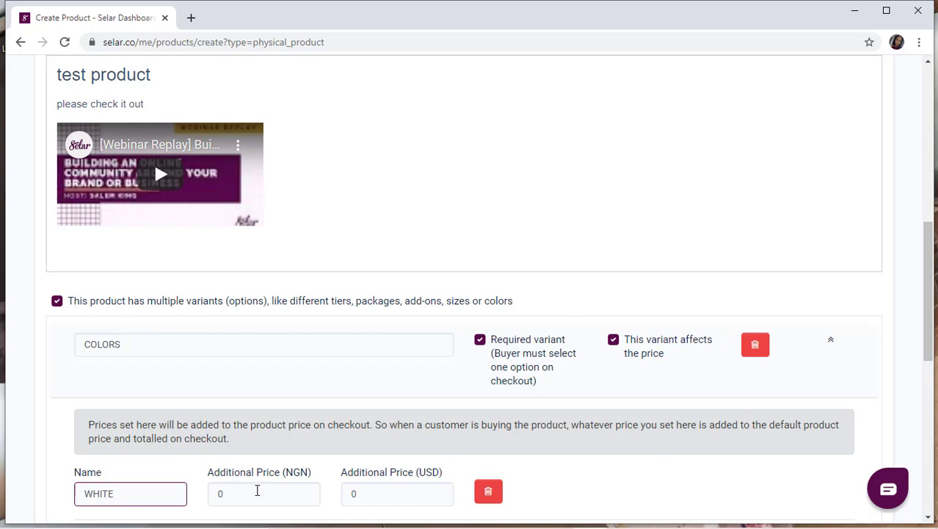
click(233, 499)
text(500)
key(Tab)
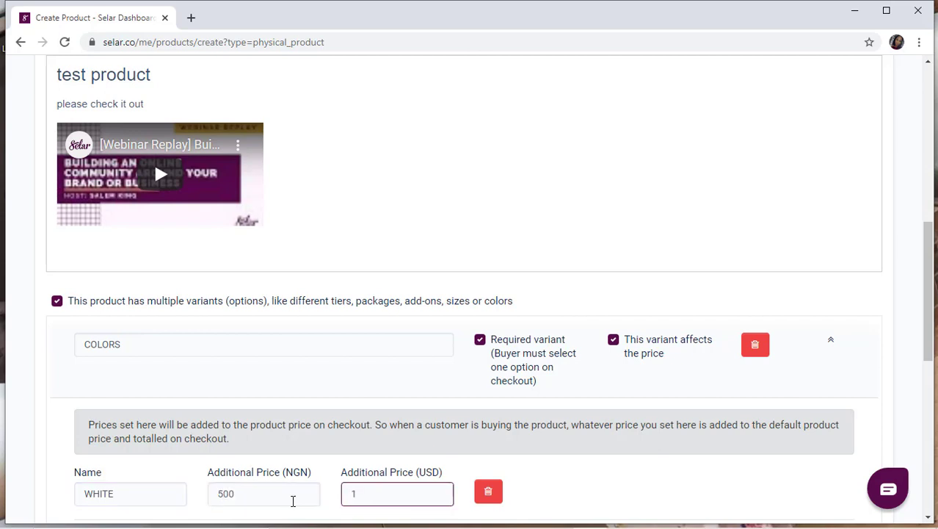
text(1)
Step: Review the product's base sale prices, then add a second option to the COLORS variant
click(931, 181)
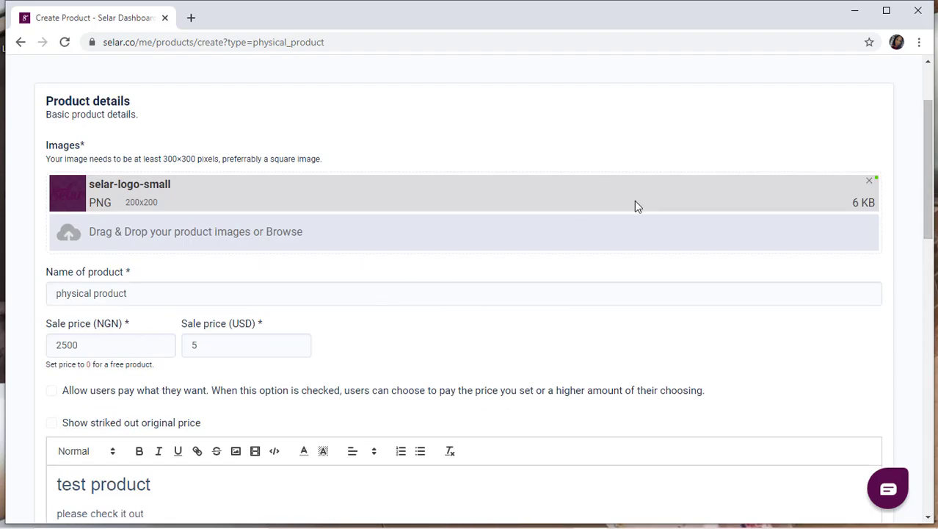
click(930, 292)
click(929, 367)
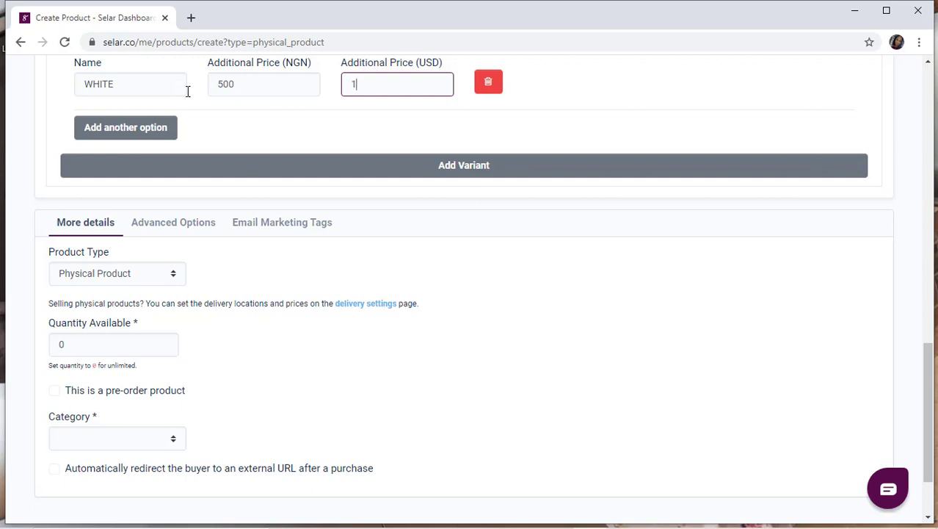
click(125, 131)
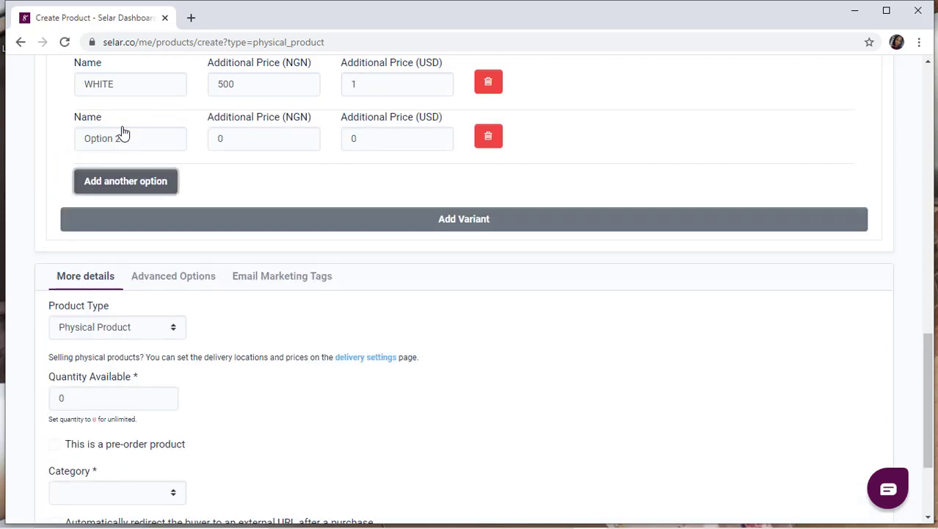
Step: Name the second COLORS option BLACK, then check the product's base sale prices again
triple_click(115, 139)
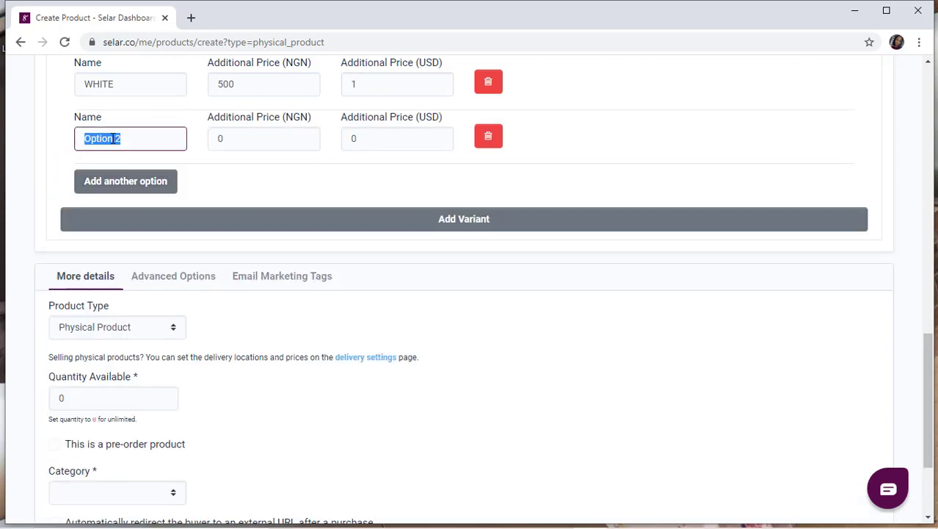
text(BLACK)
click(930, 124)
click(932, 122)
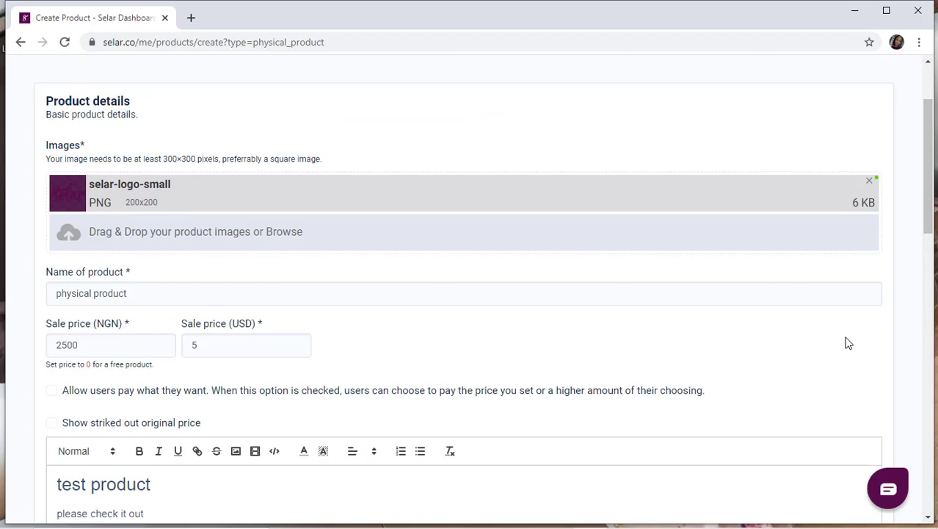
click(927, 367)
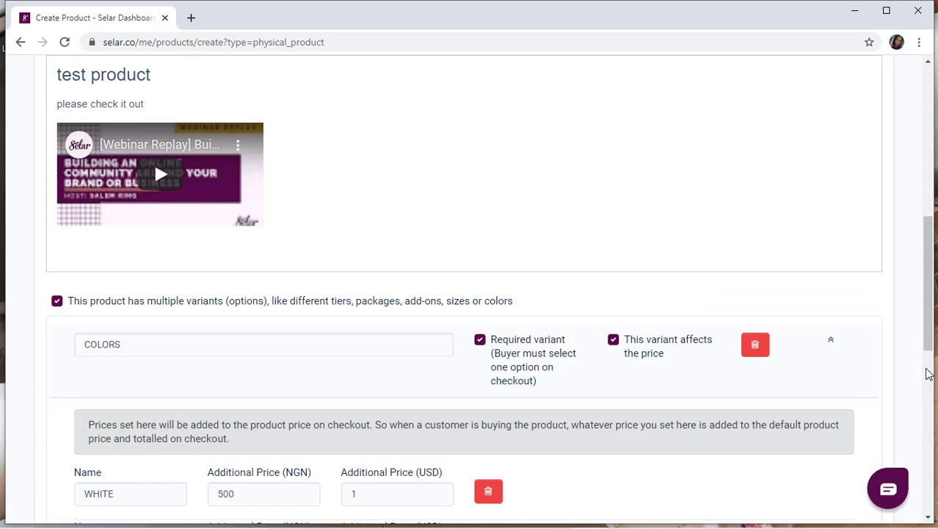
click(929, 373)
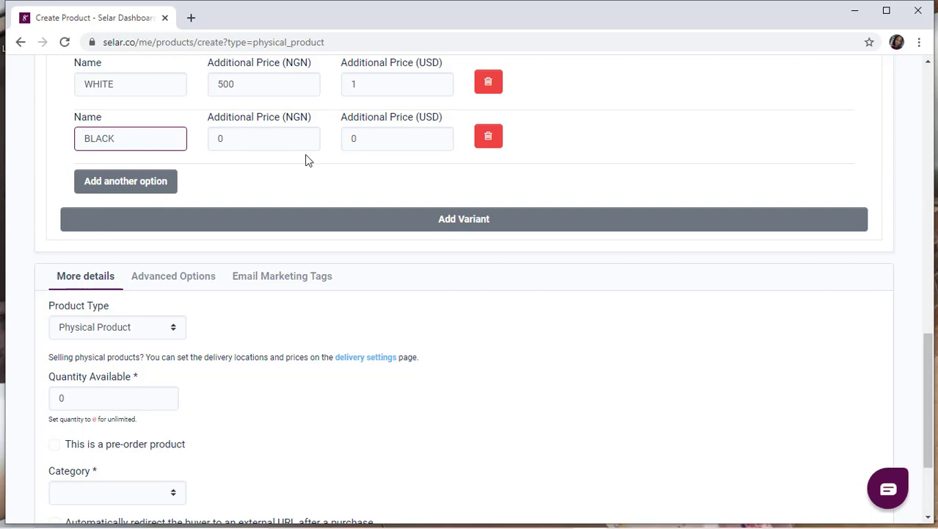
Step: Add a third option to the COLORS variant and delete it again
click(134, 184)
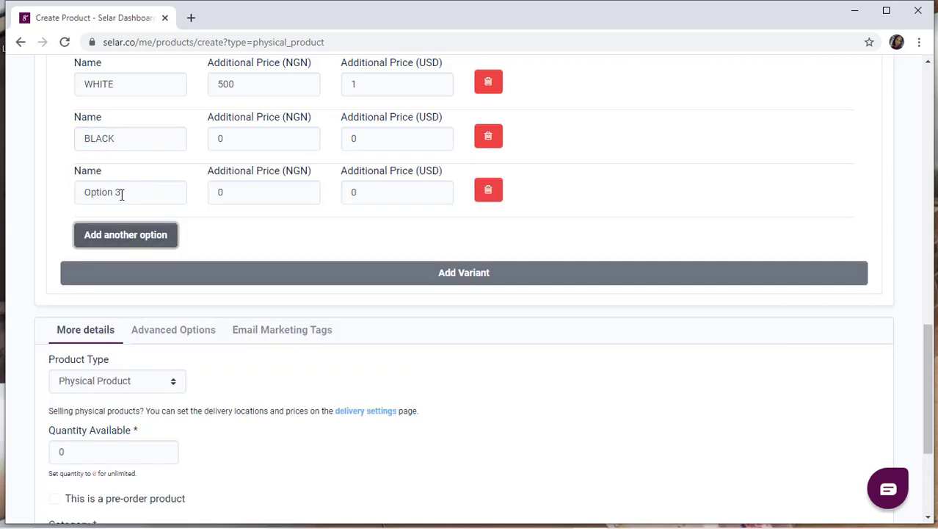
click(500, 191)
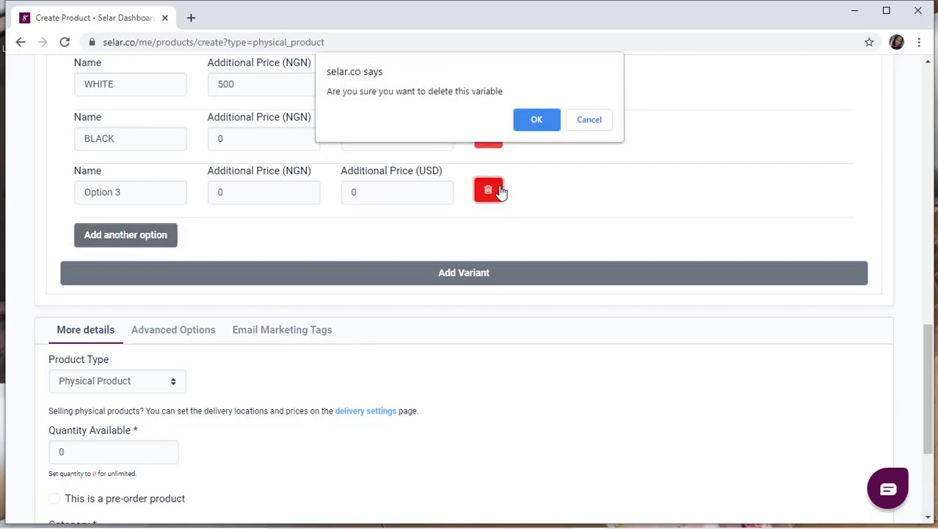
click(527, 127)
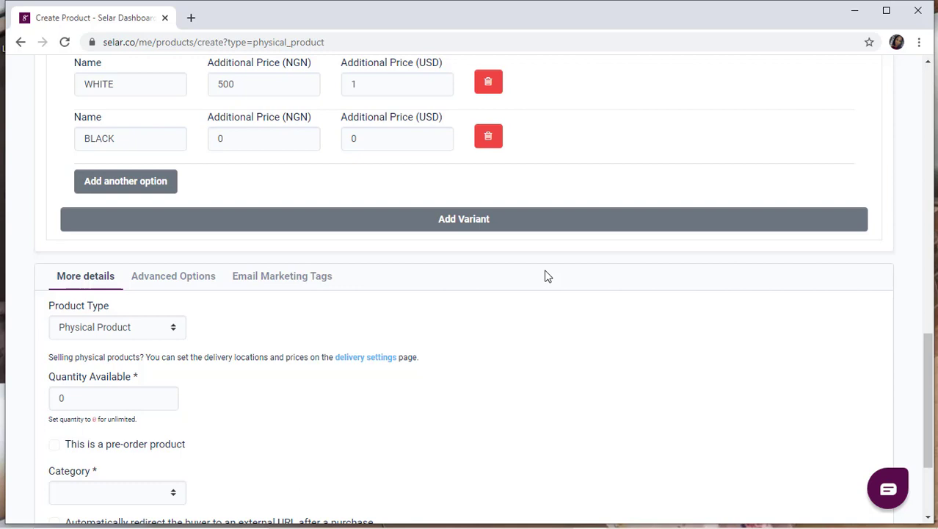
Step: Add a second variant named SIZES and make it required at checkout
click(462, 220)
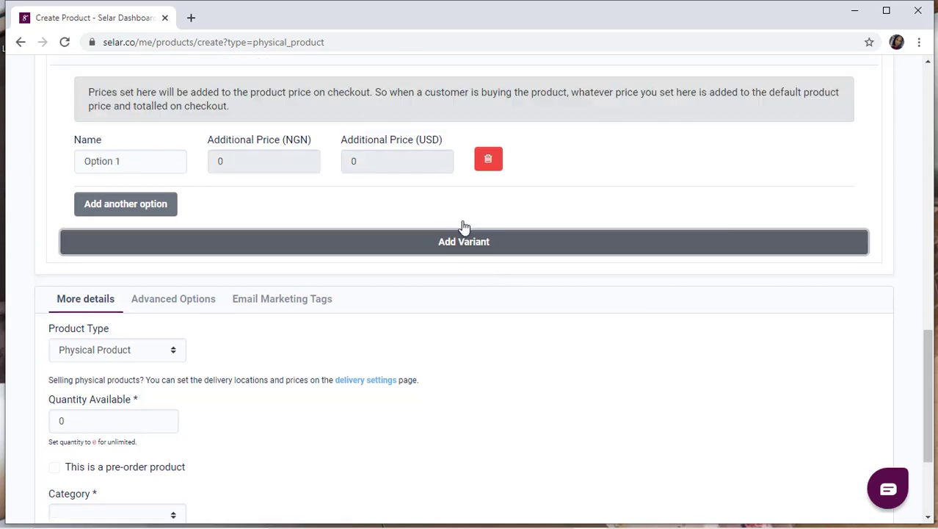
scroll(221, 378, up, 5)
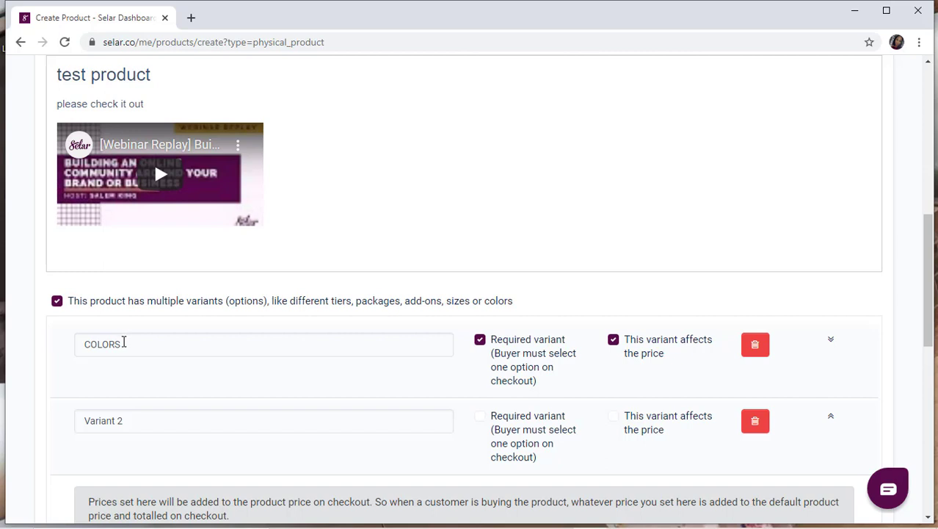
triple_click(107, 431)
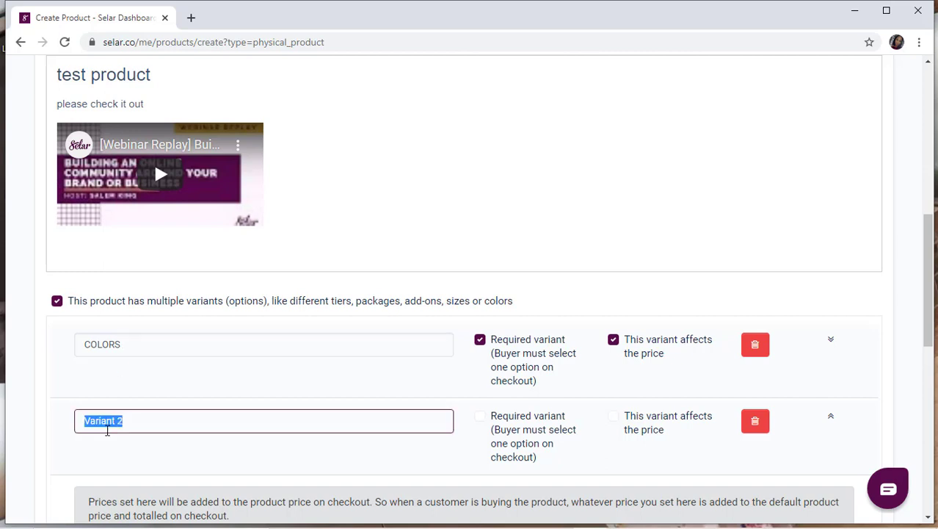
text(SIZES)
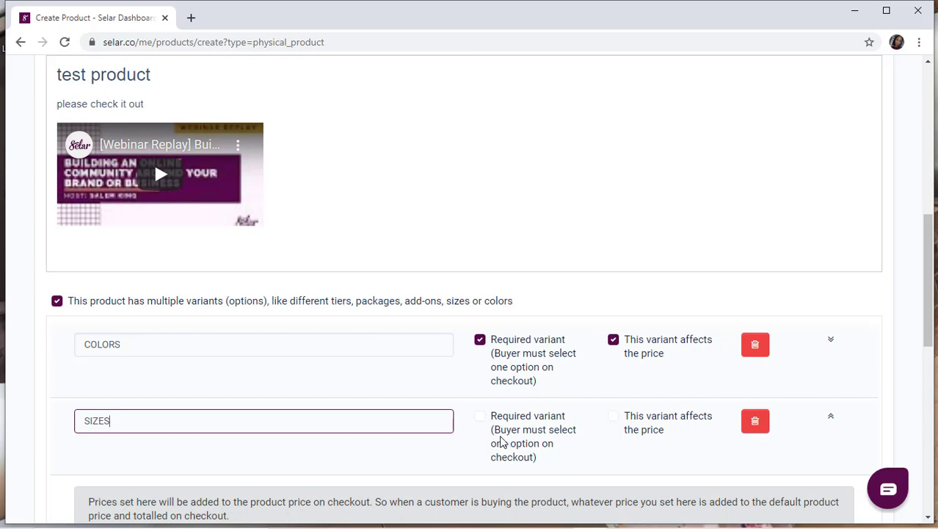
click(481, 417)
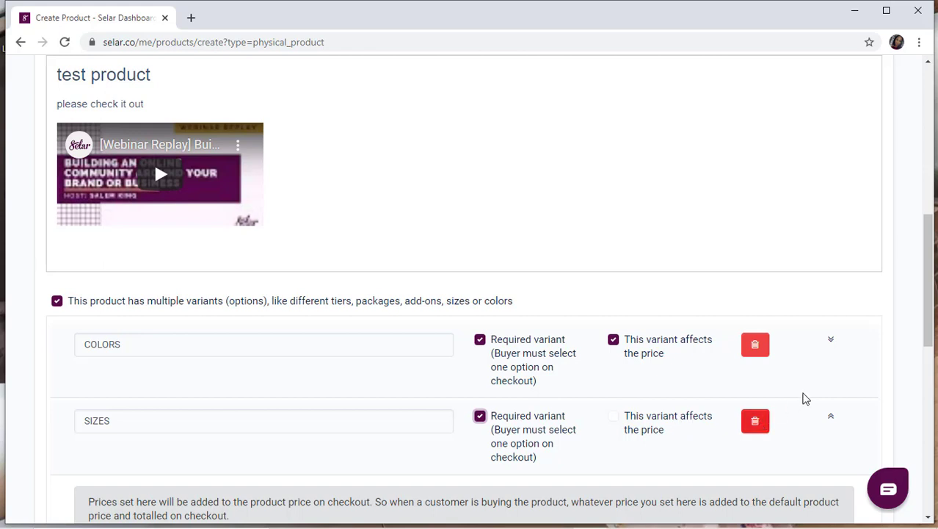
Step: Name the first SIZES option 10 and check its additional price fields
click(918, 394)
click(931, 394)
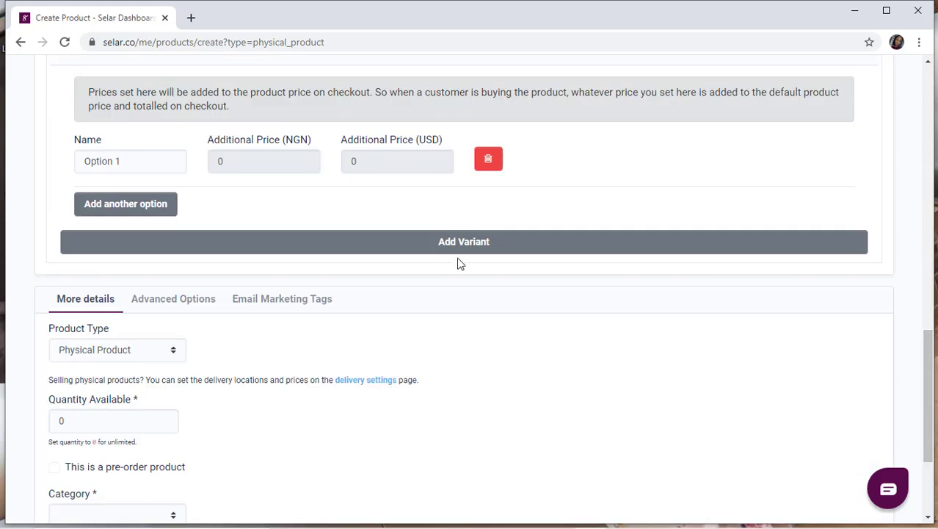
triple_click(95, 162)
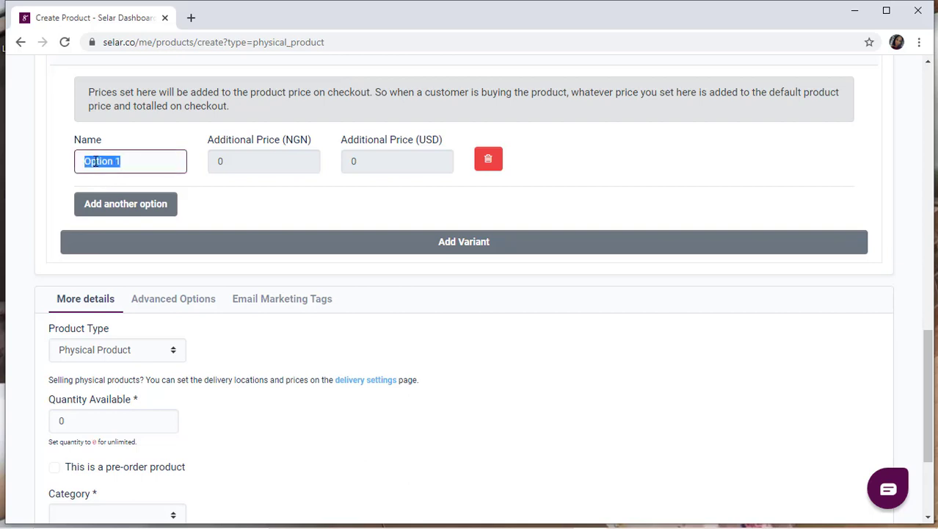
text(10)
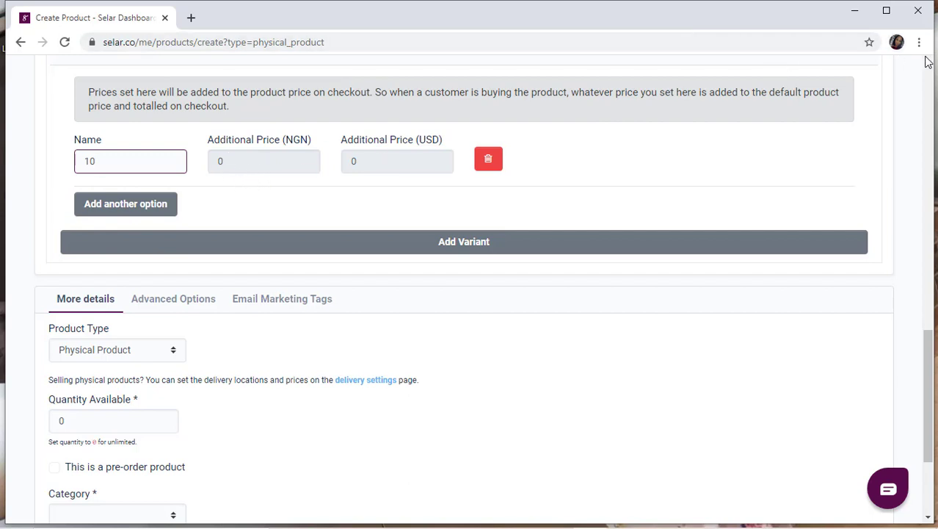
scroll(927, 63, up, 2)
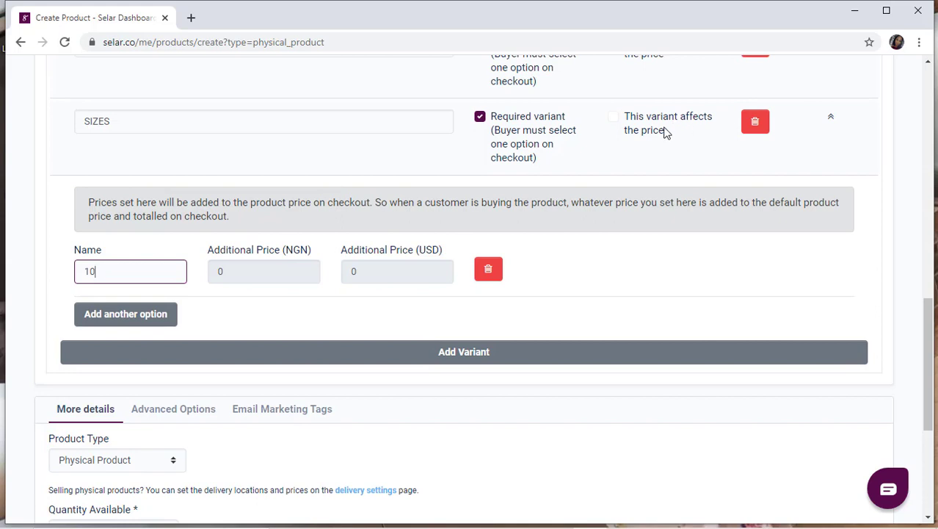
click(257, 274)
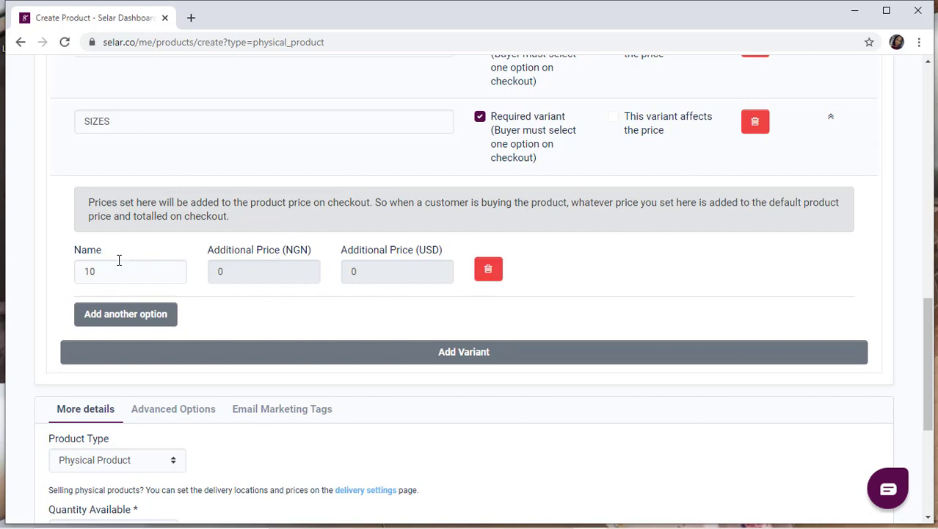
Step: Add a second SIZES option named 12 and collapse the variant's details
click(114, 316)
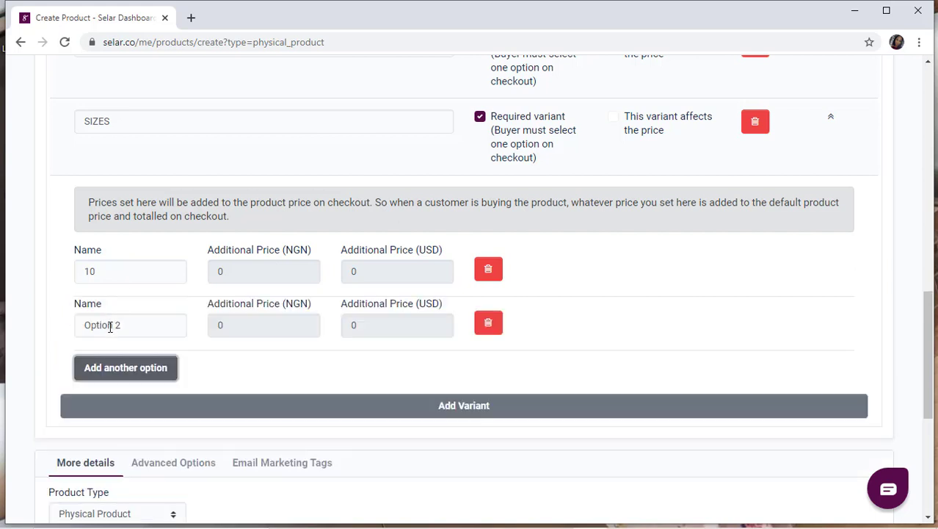
triple_click(111, 327)
text(1)
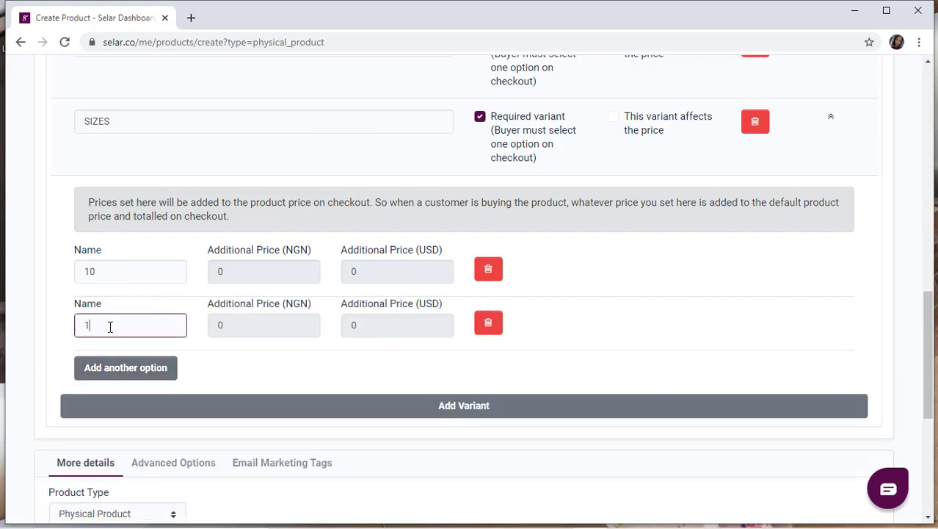
text(2)
click(342, 352)
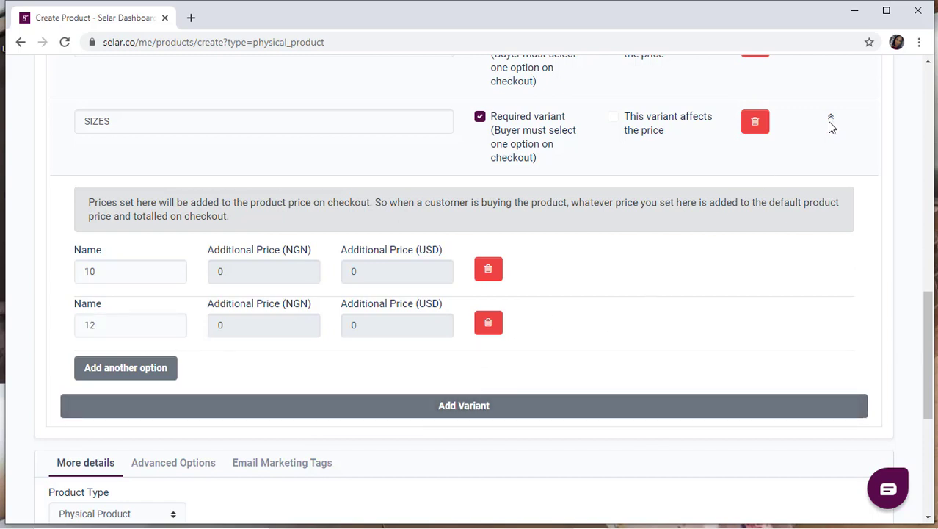
click(830, 120)
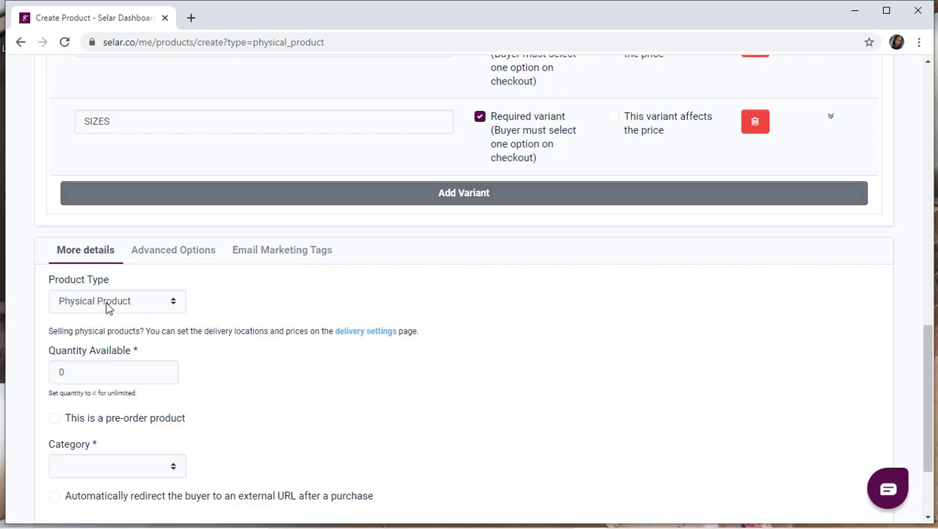
Step: Check the available quantity and set the product's category to Fashion
click(71, 374)
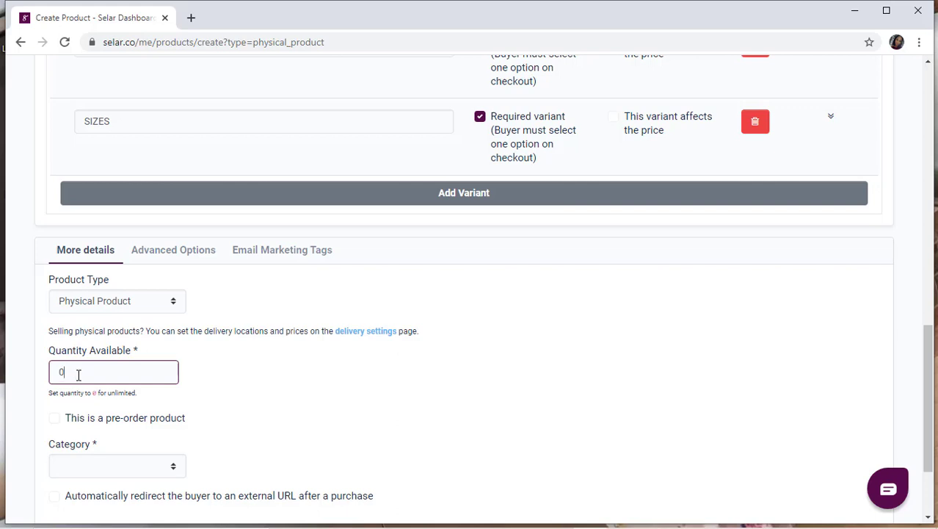
click(142, 472)
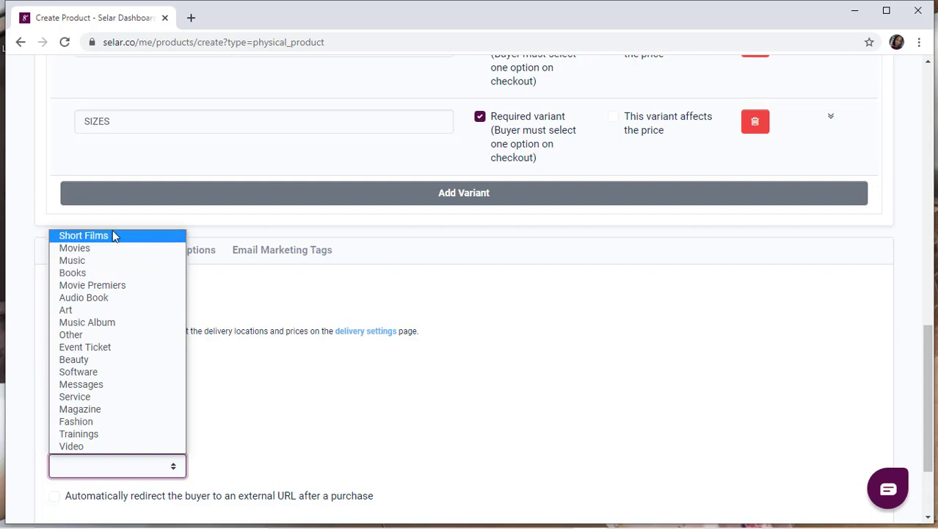
click(90, 420)
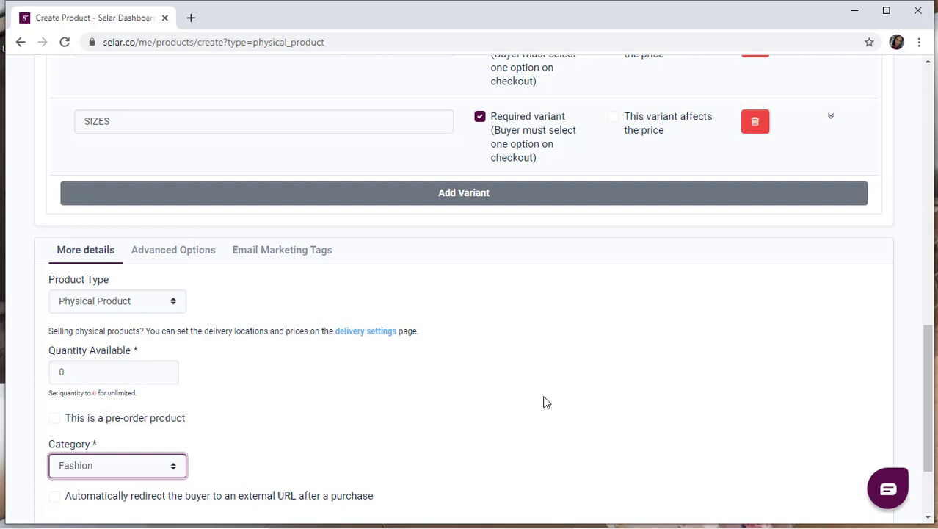
Step: Try enabling the automatic redirect to an external URL after a purchase, and turn it off again
scroll(544, 401, down, 1)
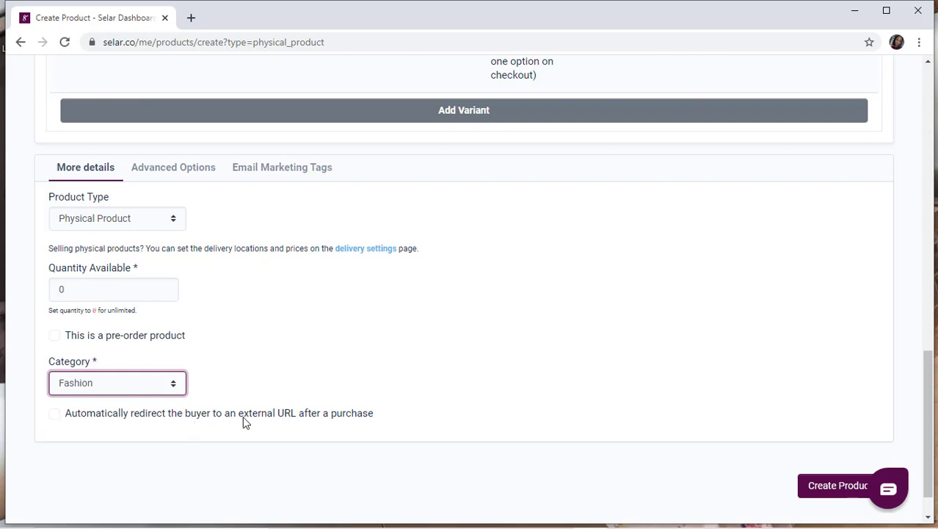
click(54, 414)
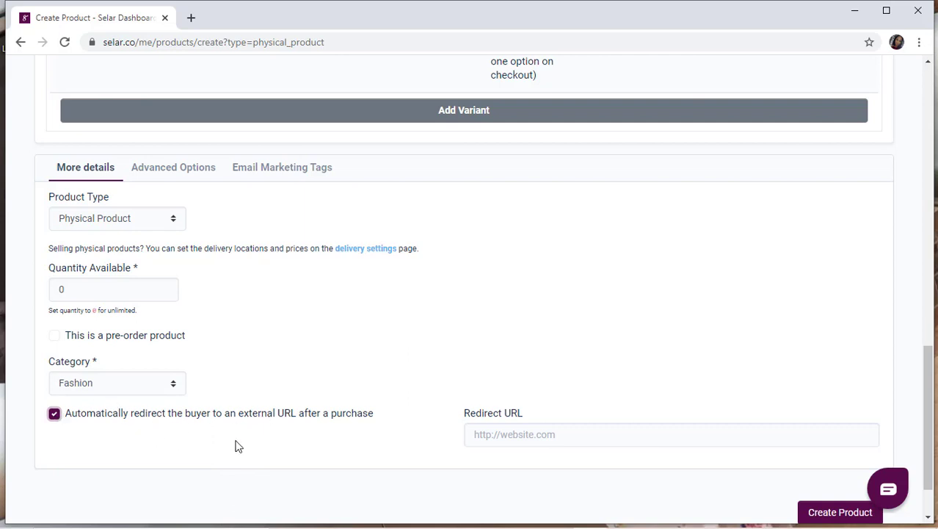
click(54, 414)
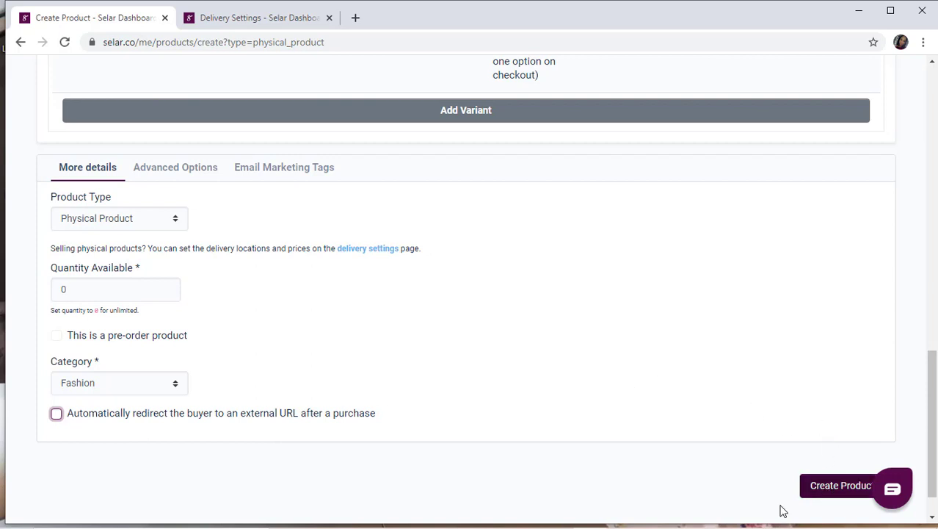
Step: Create the product and open its public product page from the product link
click(933, 517)
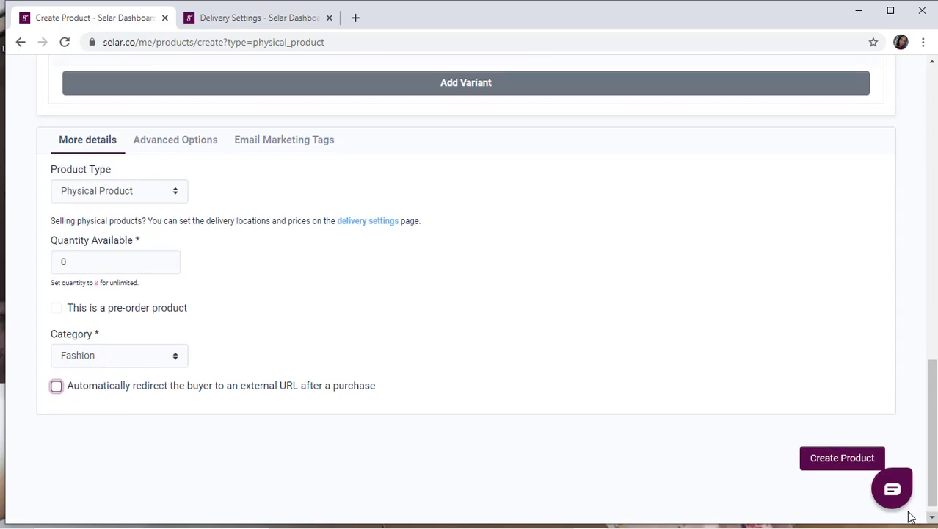
click(840, 470)
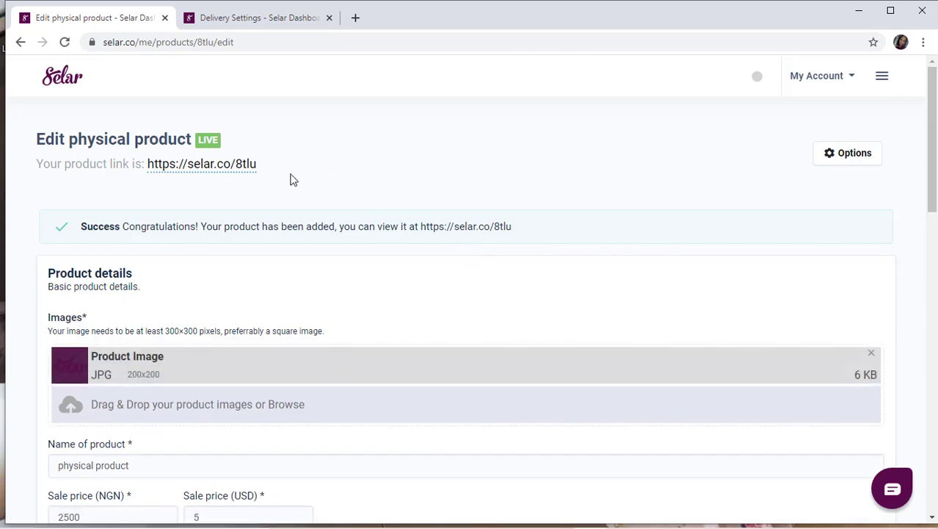
click(177, 175)
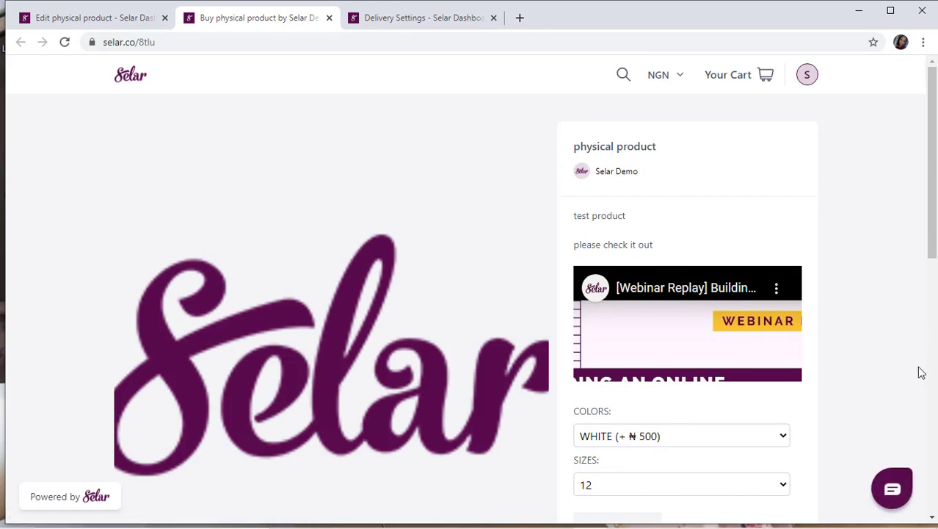
Step: Test the variant choices on the product page by selecting BLACK for COLORS and 10 for SIZES
click(932, 518)
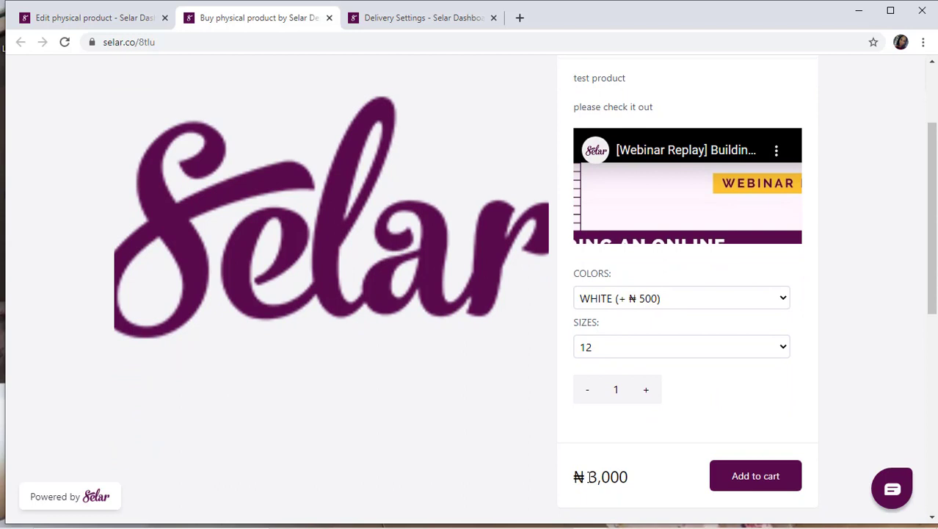
click(636, 303)
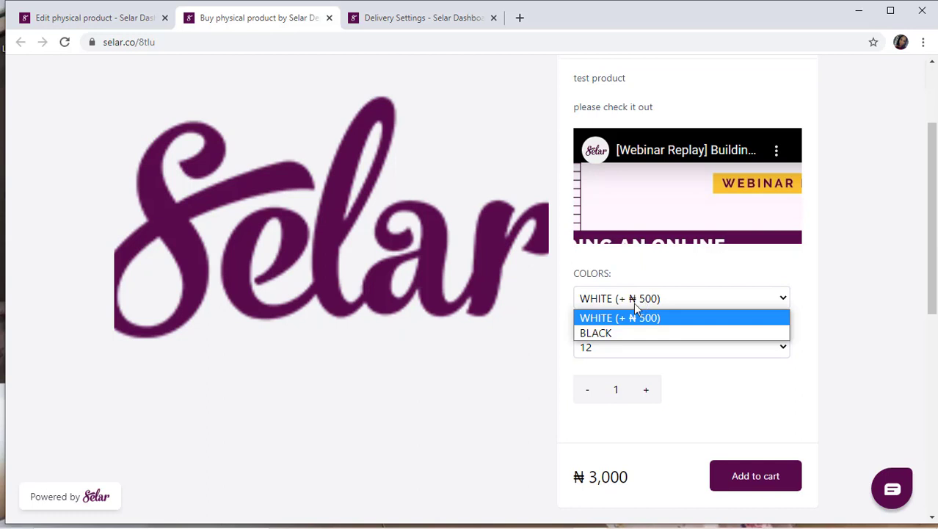
click(609, 332)
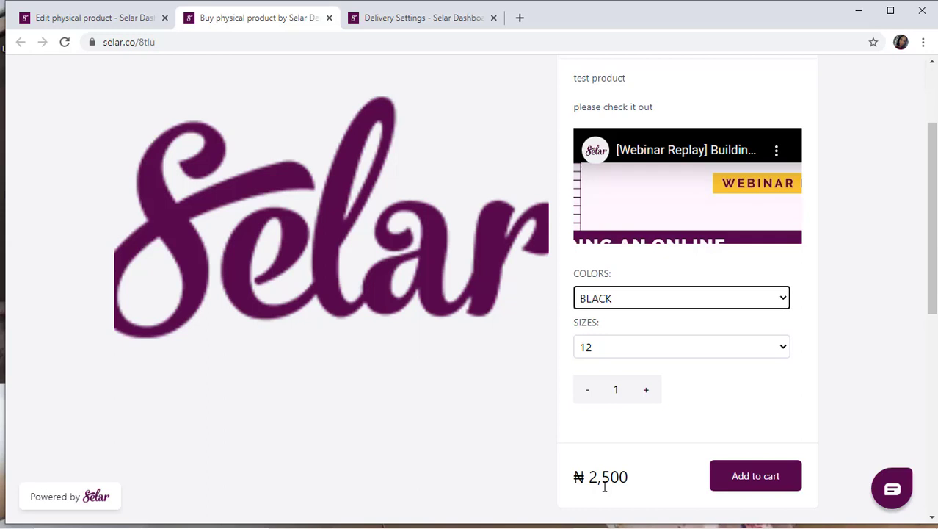
click(661, 353)
click(661, 368)
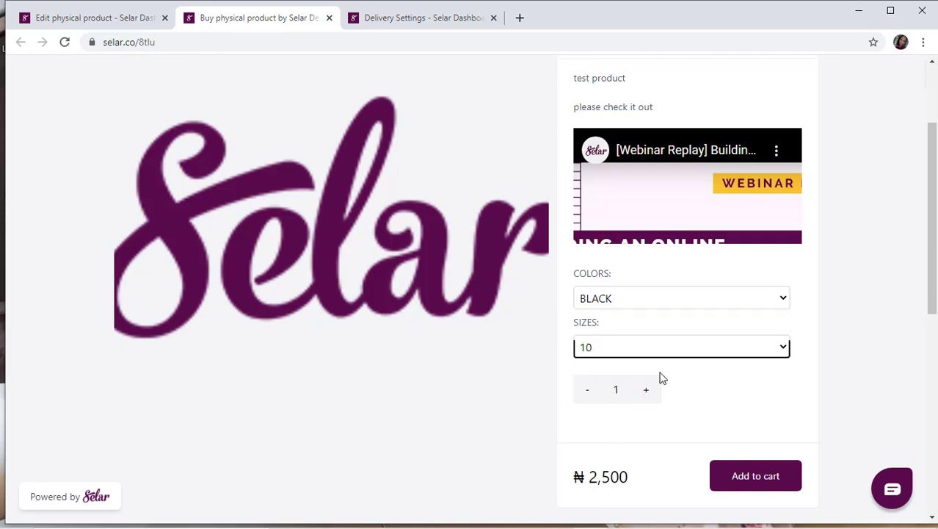
click(704, 348)
click(691, 380)
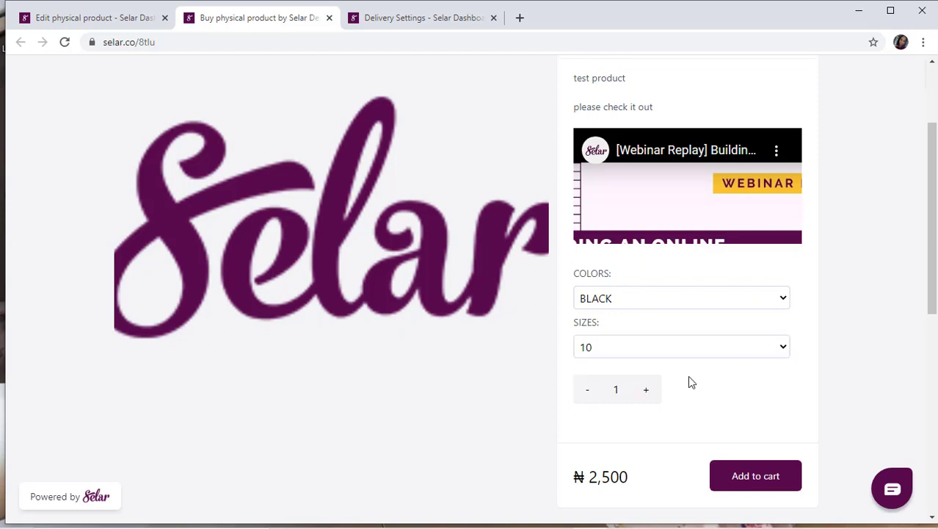
Step: Compare the BLACK and WHITE options under COLORS, leaving WHITE (+ ₦ 500) selected with size 12
click(686, 297)
click(663, 324)
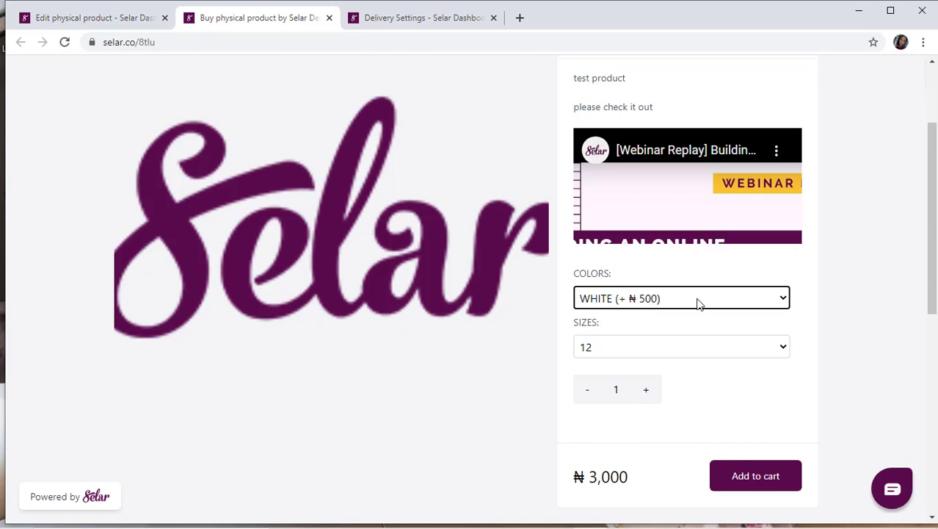
click(660, 298)
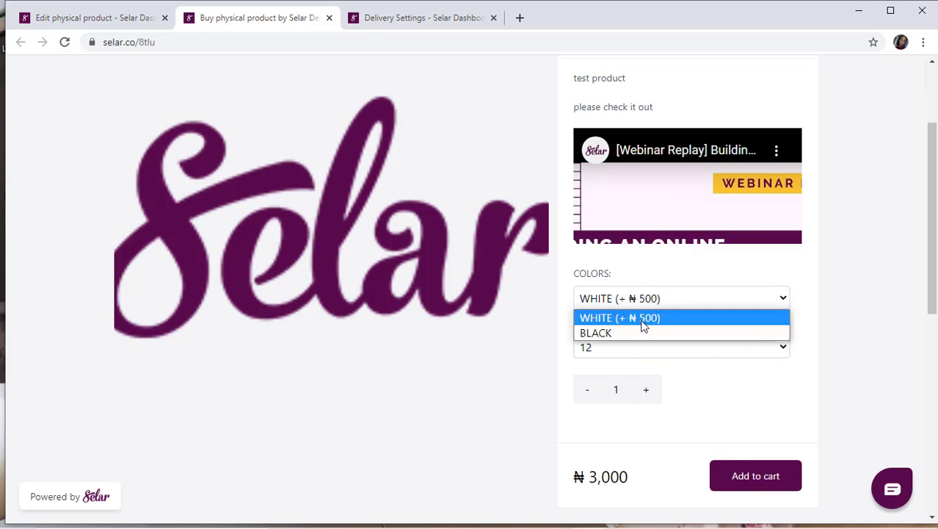
click(639, 332)
click(664, 297)
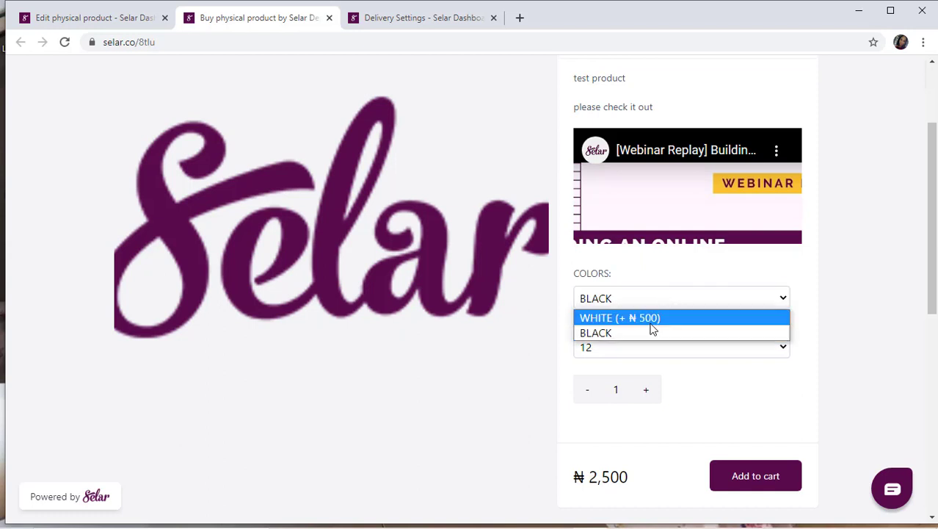
click(644, 322)
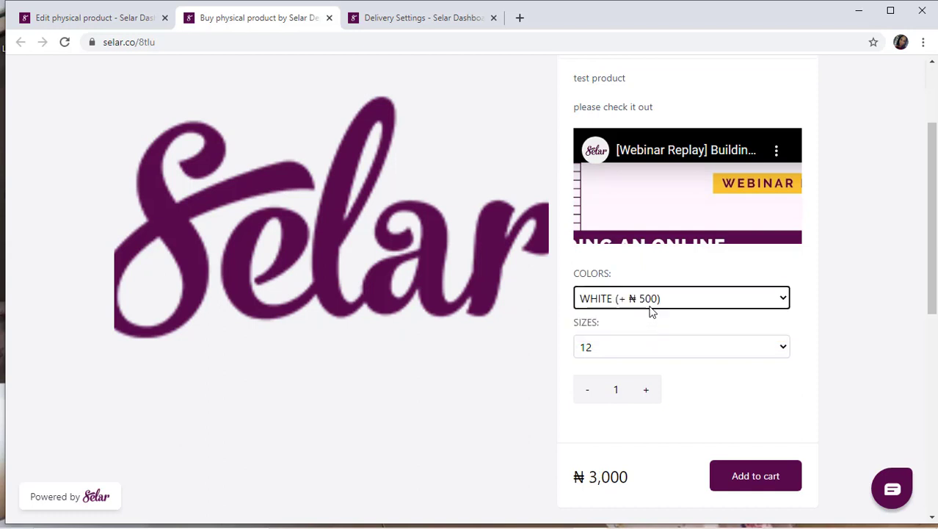
click(649, 307)
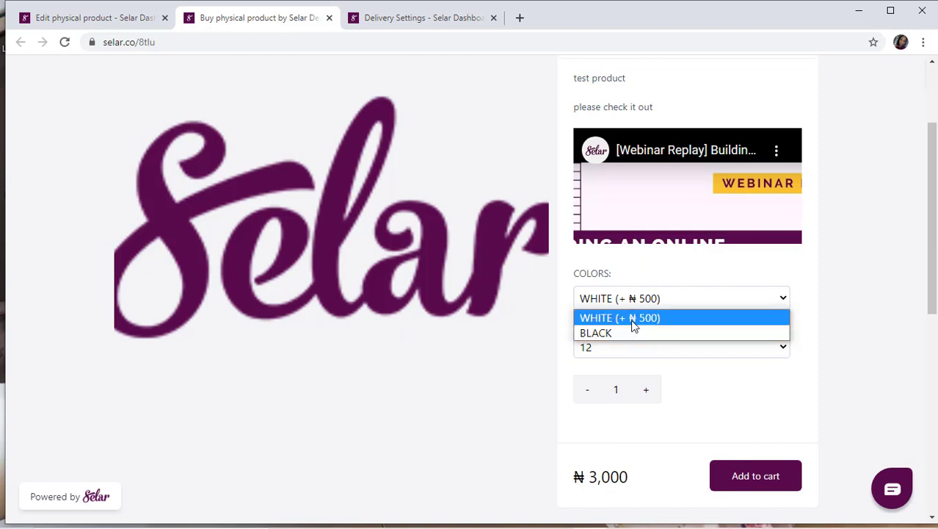
click(633, 323)
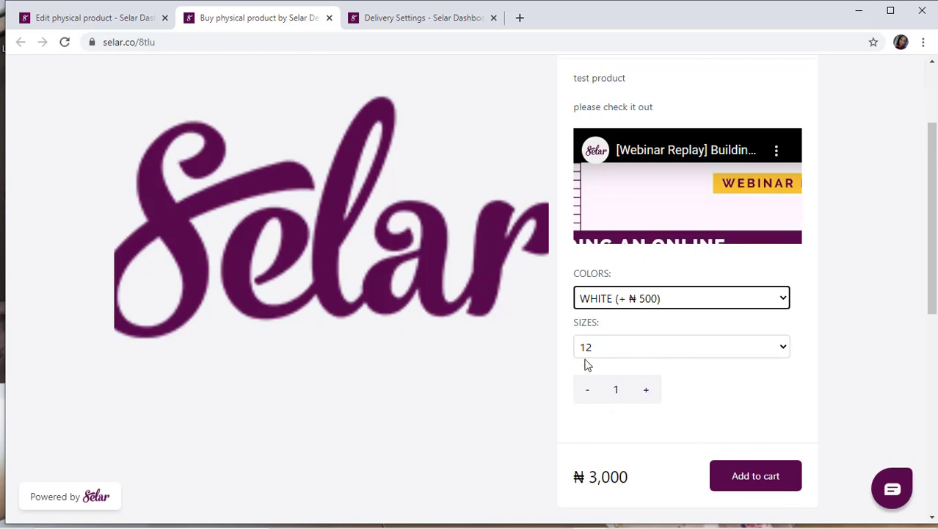
Step: Try raising and lowering the product quantity, set it to 2, and add the product to the cart
click(647, 391)
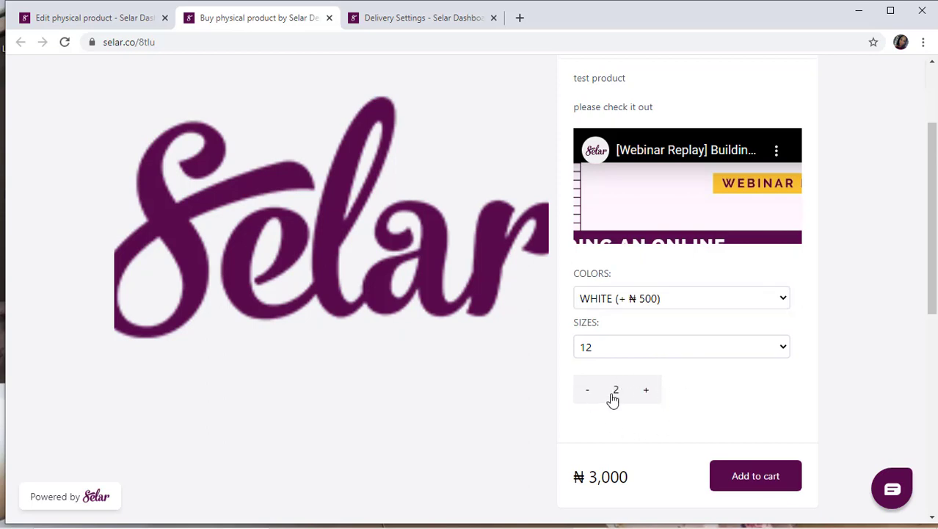
double_click(644, 394)
click(588, 395)
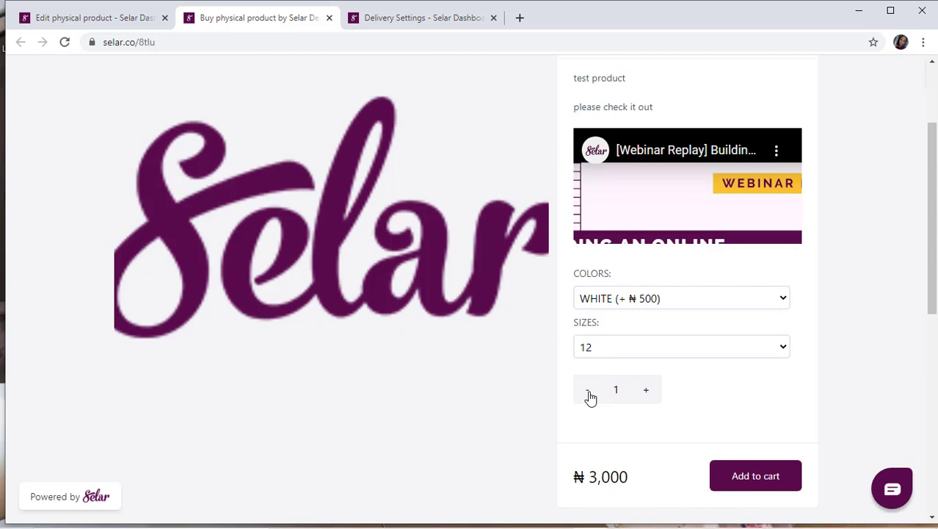
click(645, 395)
click(739, 477)
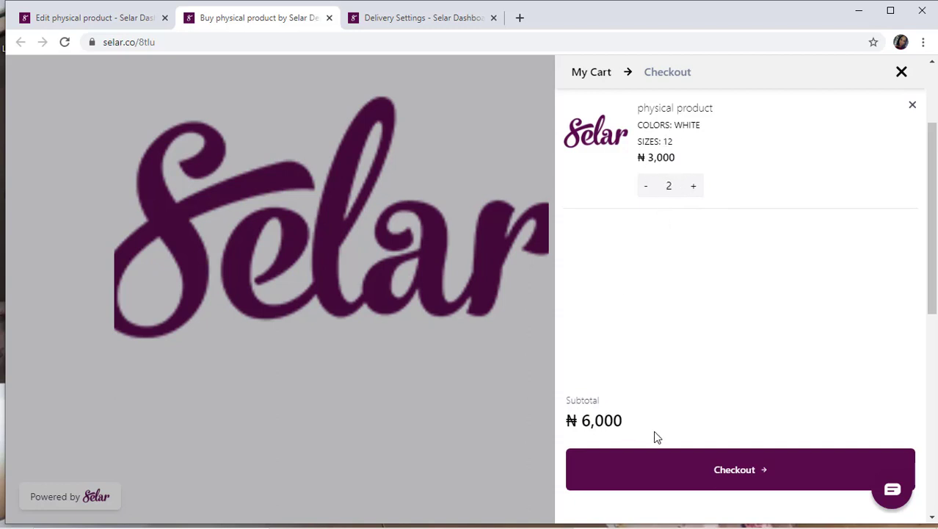
Step: Proceed to checkout and compare the delivery location choices with the locations and fees on the Delivery Settings page
click(741, 478)
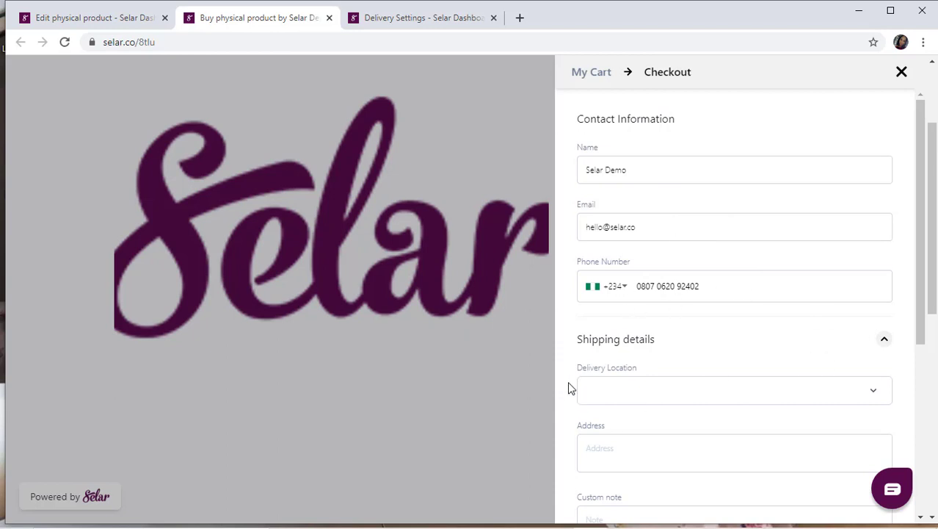
click(636, 396)
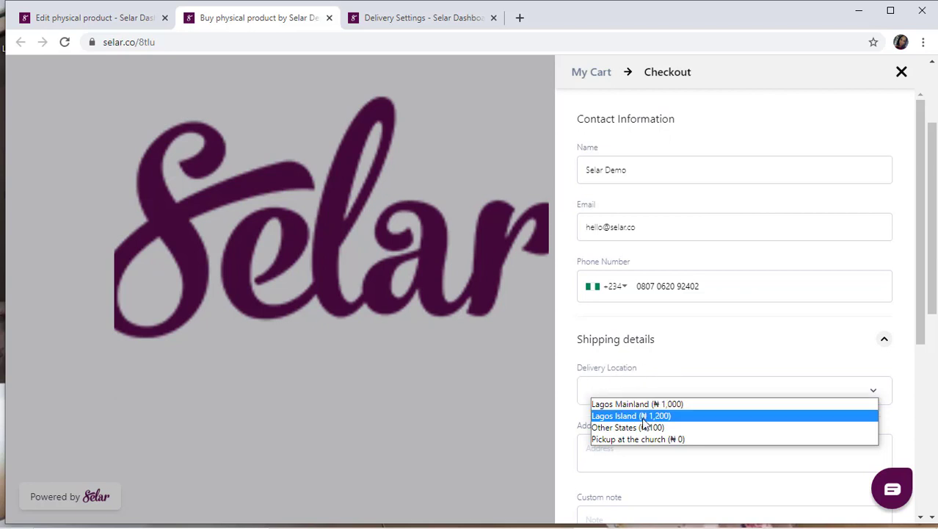
click(412, 17)
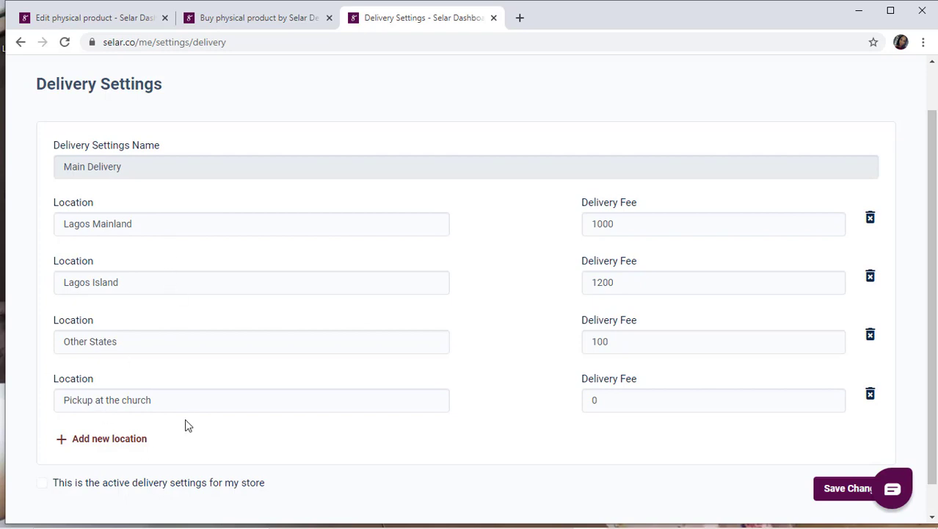
click(257, 17)
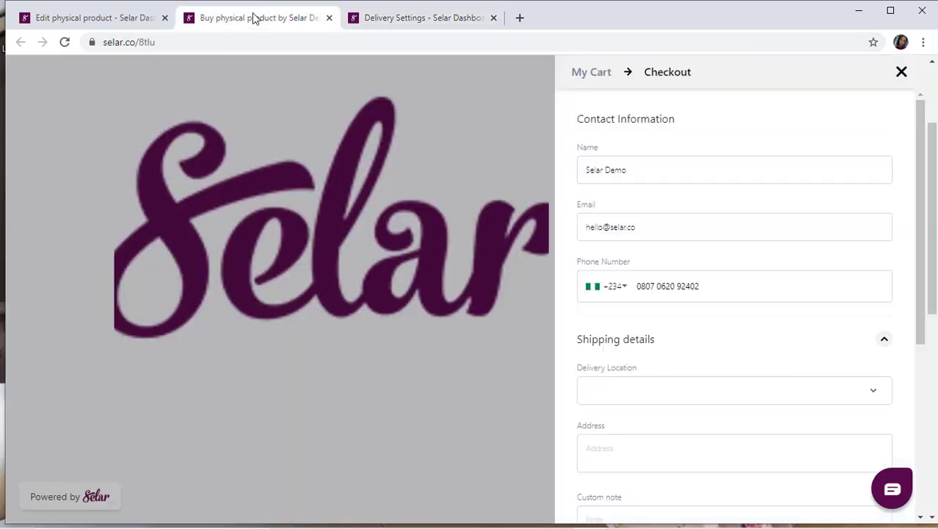
Step: Choose Lagos Mainland (₦ 1,000) as the delivery location and review the cart, delivery and total amounts
click(686, 390)
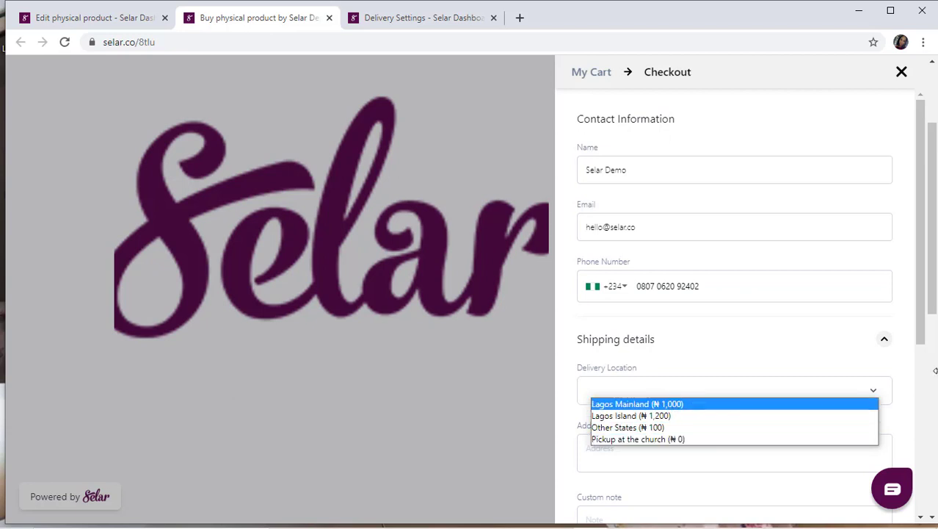
click(784, 403)
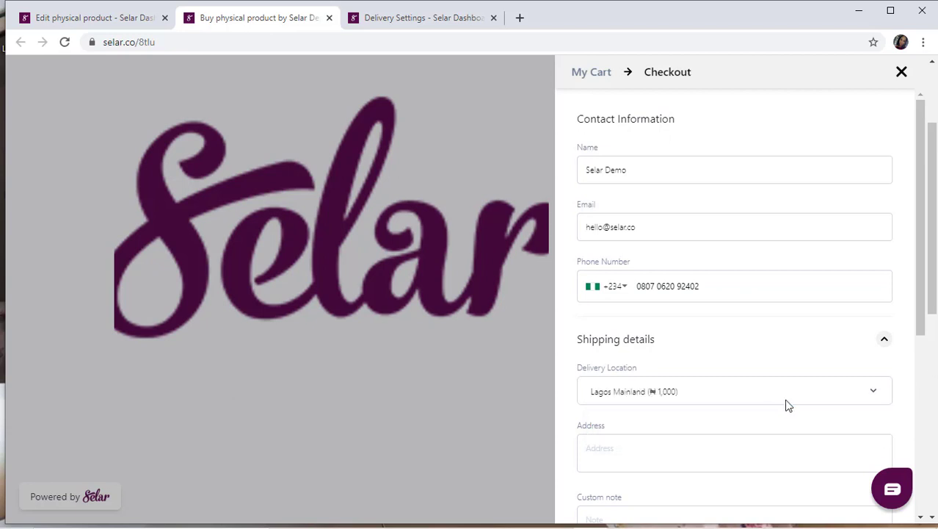
scroll(920, 389, down, 5)
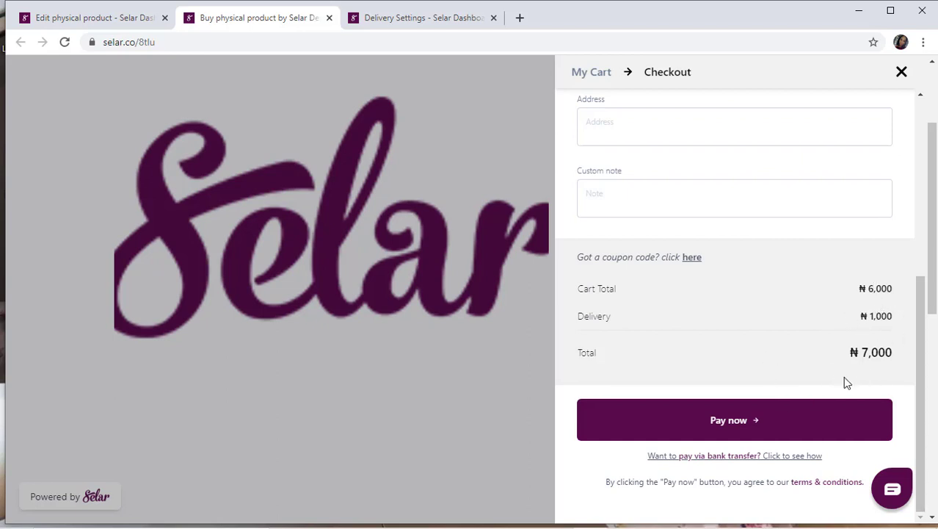
scroll(921, 268, up, 5)
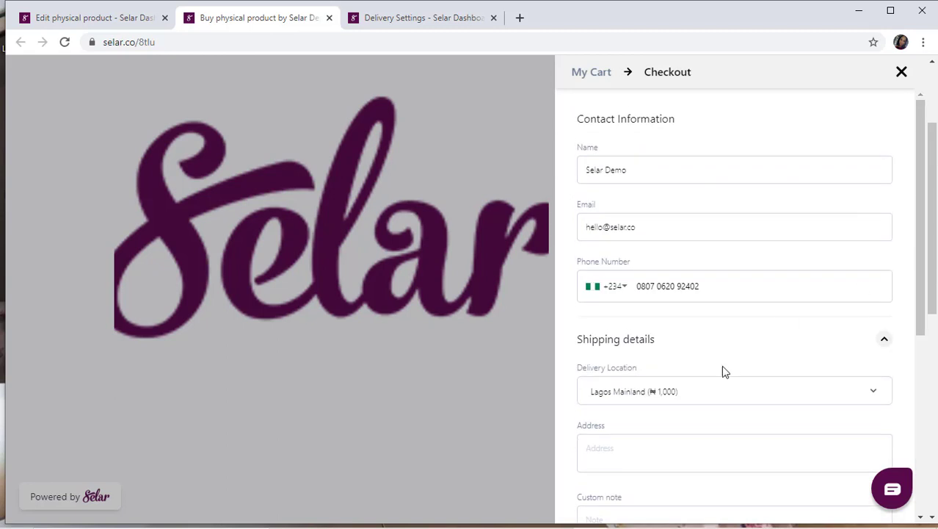
Step: Fill in the shipping address and the custom note THANK YOU, and pay for the order
click(638, 451)
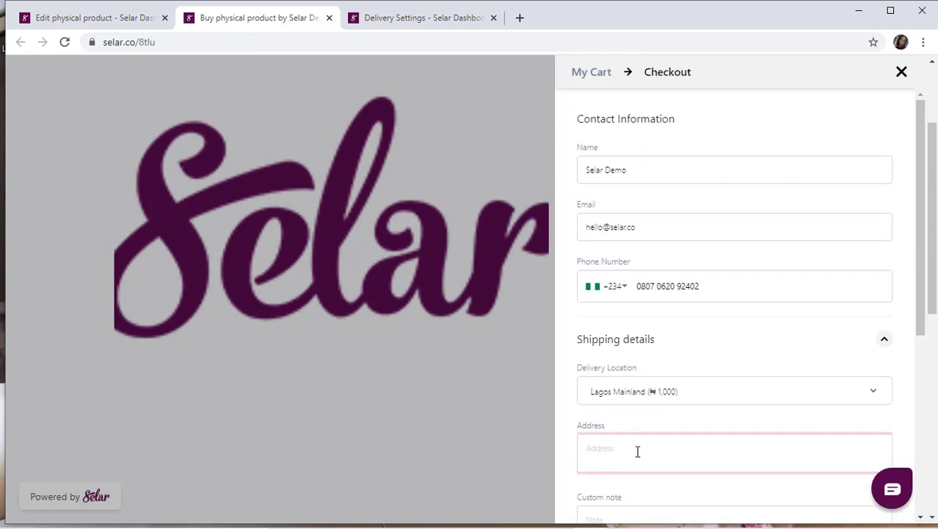
text(LAGOS)
scroll(921, 408, down, 5)
click(666, 196)
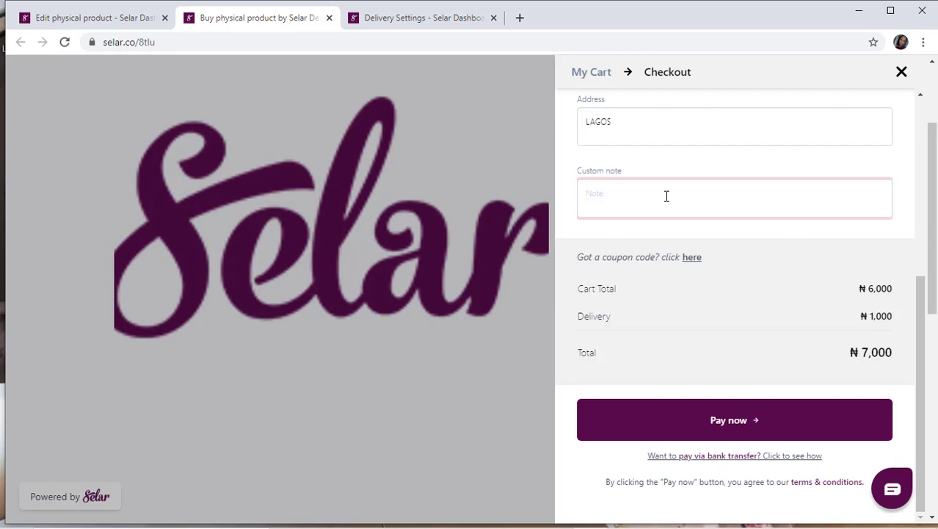
text(THANK YOU)
click(716, 420)
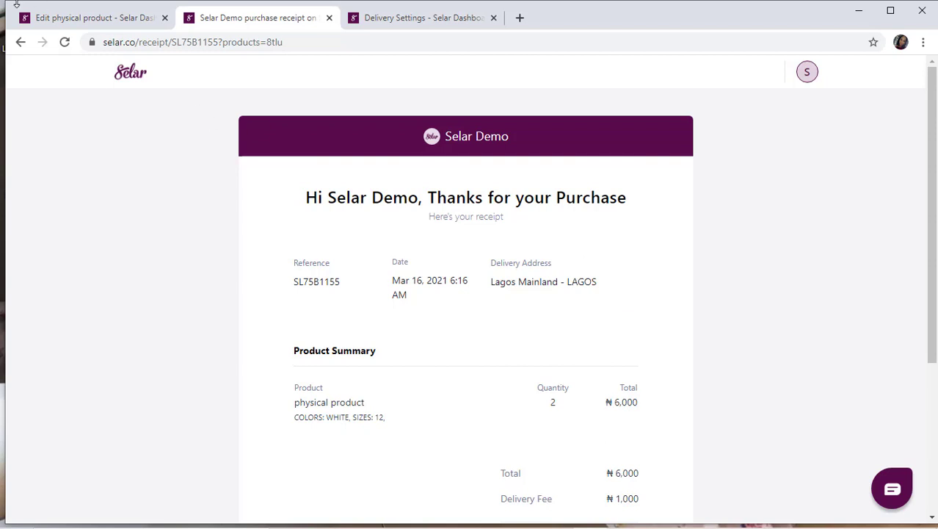
Step: Review the physical product's edit page down to its redirect-after-purchase option, and return to the purchase receipt
click(79, 24)
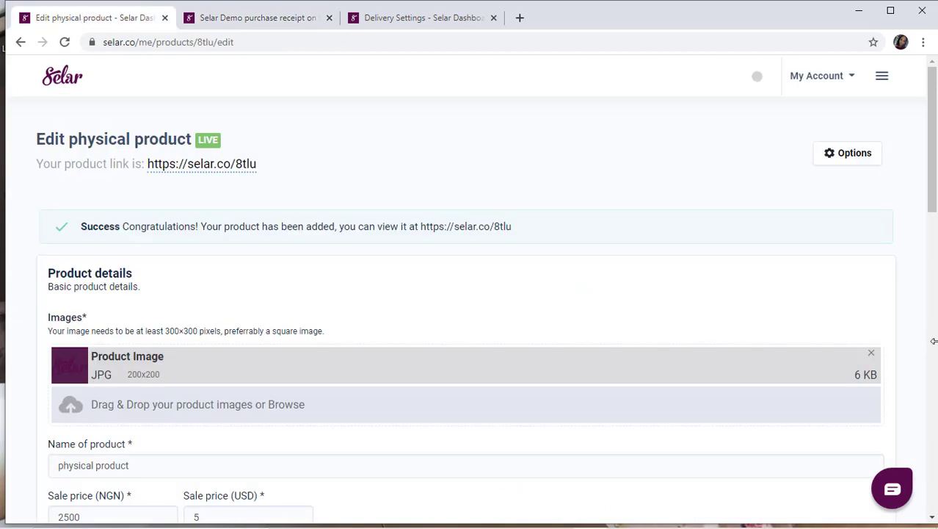
click(935, 363)
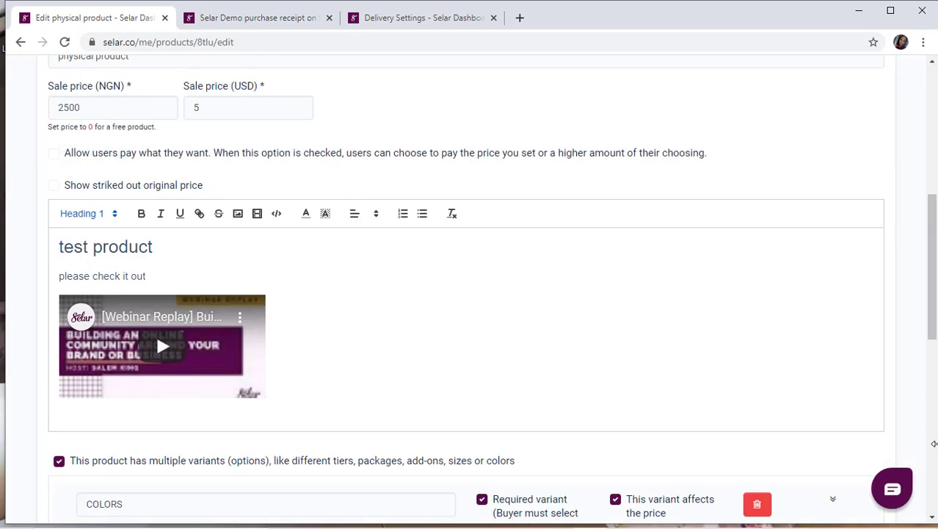
scroll(935, 474, down, 2)
scroll(934, 478, down, 6)
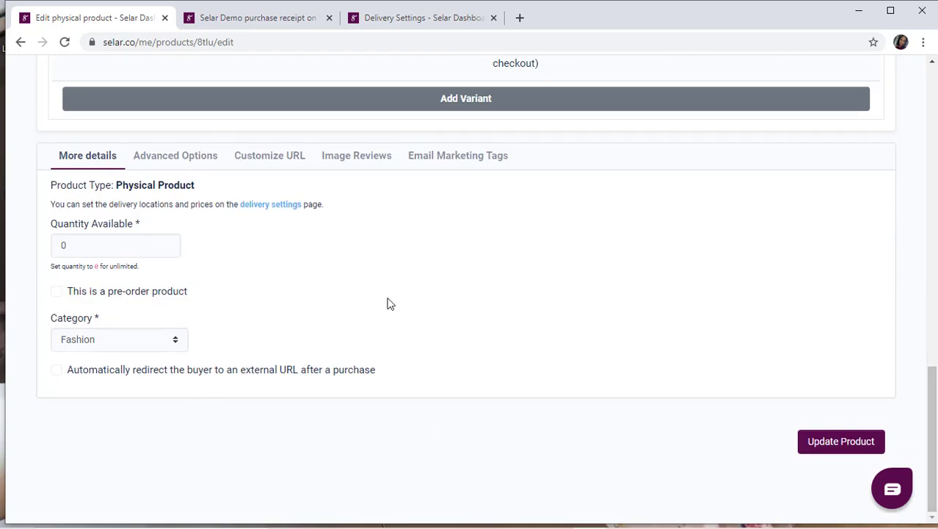
click(270, 22)
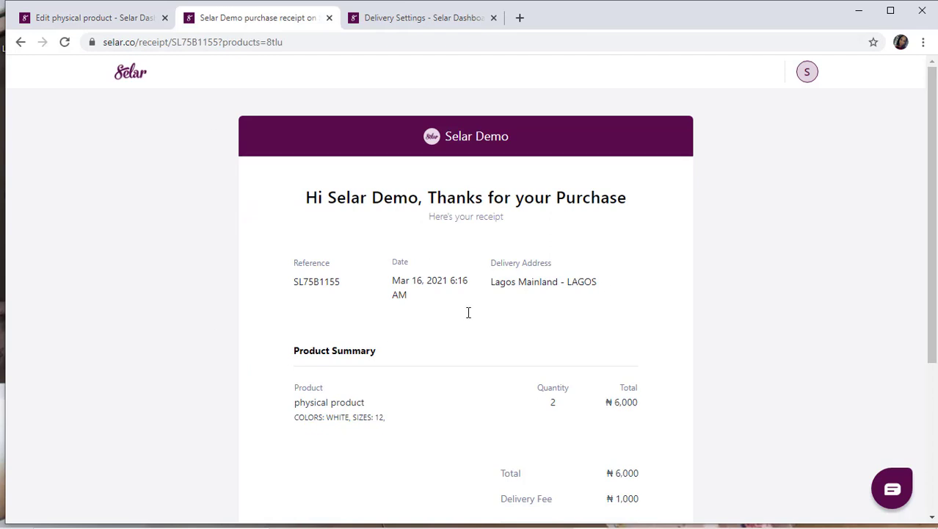